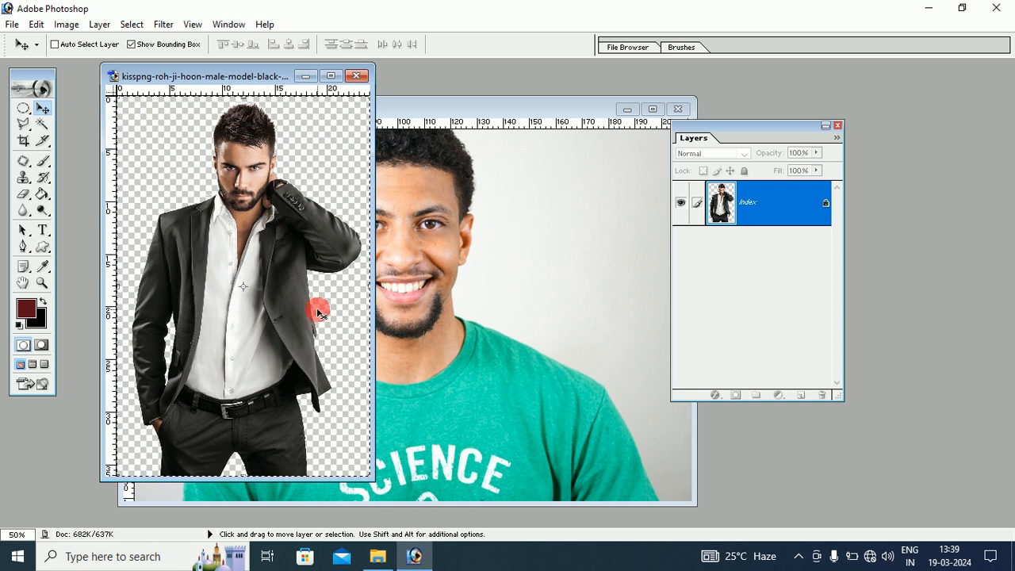
Step: Place the T-shirt portrait's window beside the suited man's image and copy the suited man into the portrait as a new layer
{"action": "left_click", "coordinate": [448, 106]}
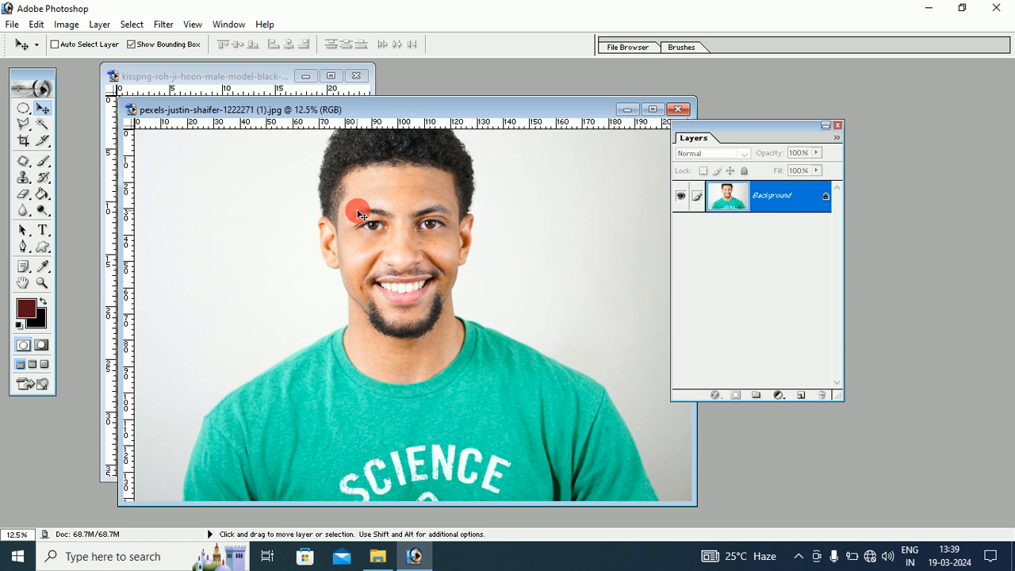
{"action": "left_click_drag", "start_coordinate": [353, 110], "coordinate": [530, 119]}
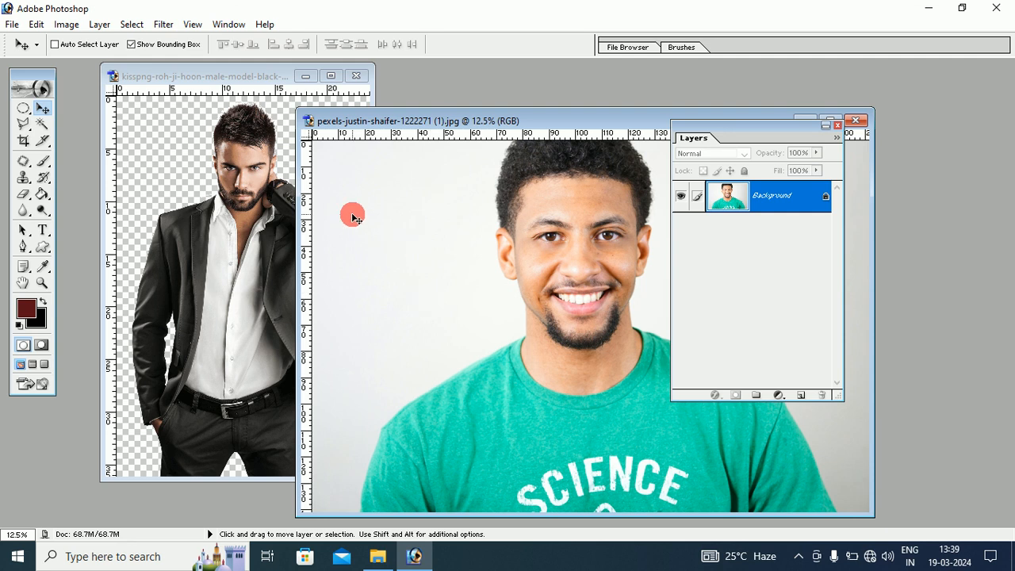
{"action": "left_click", "coordinate": [238, 83]}
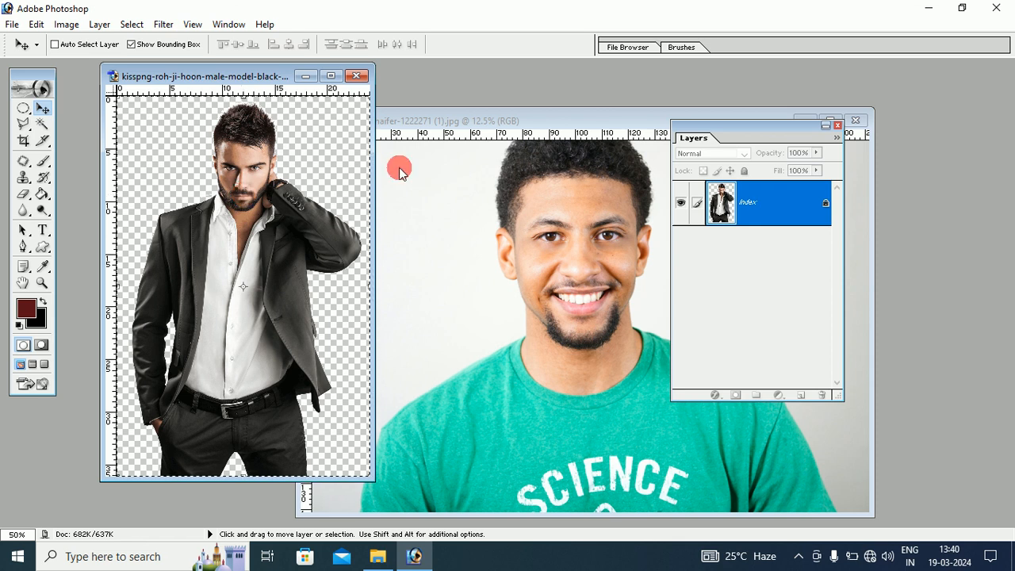
{"action": "left_click", "coordinate": [452, 119]}
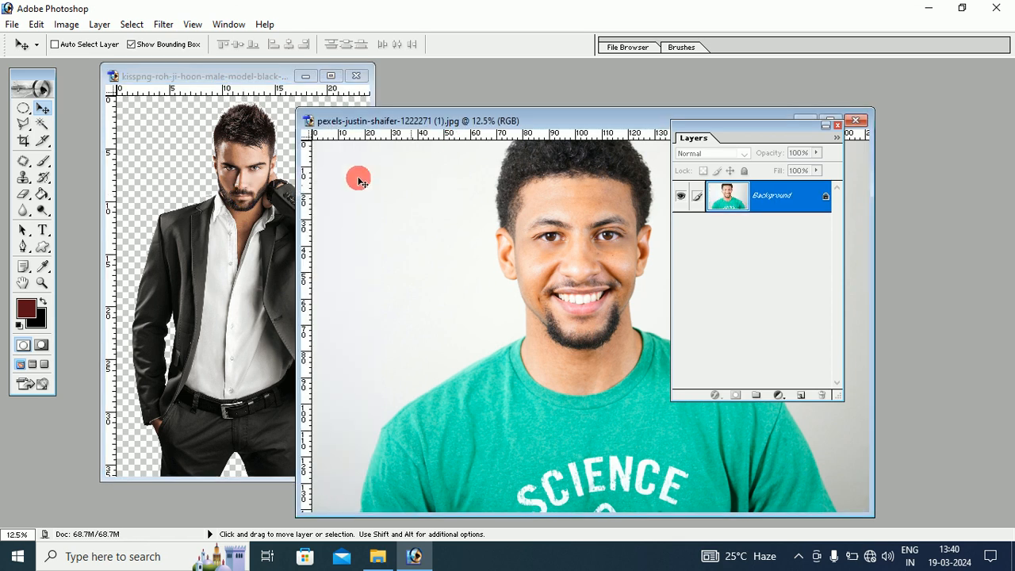
{"action": "left_click", "coordinate": [180, 150]}
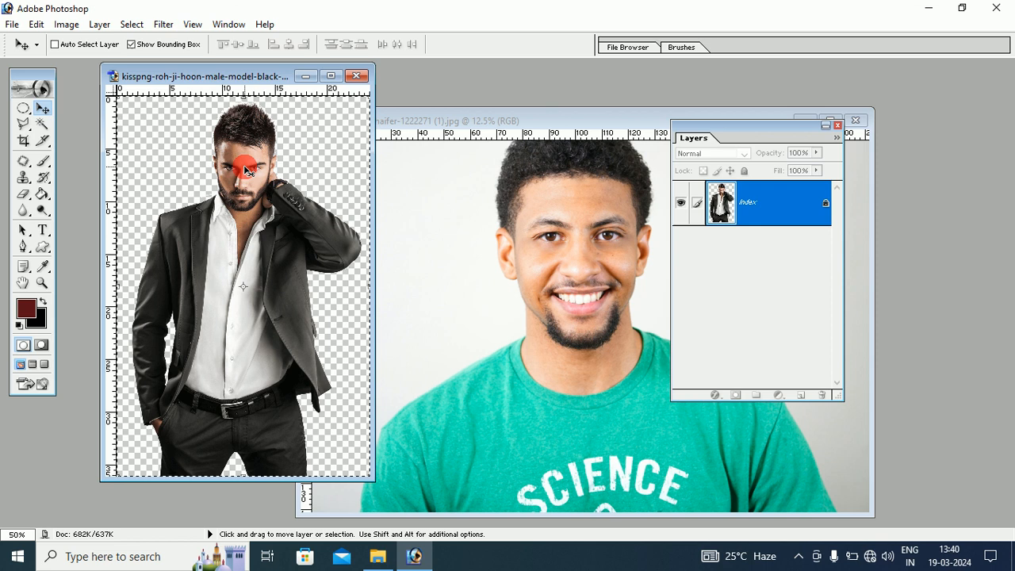
{"action": "left_click_drag", "start_coordinate": [246, 170], "coordinate": [455, 229]}
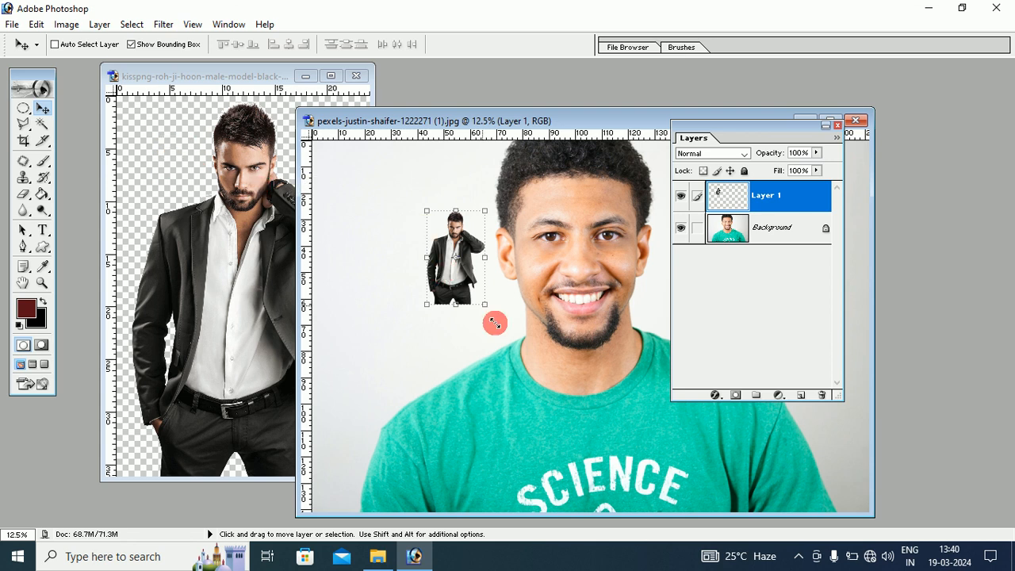
Step: Enlarge the suited man's layer to about 308% width and 220% height beside the portrait's face and apply the transformation
{"action": "left_click_drag", "start_coordinate": [486, 306], "coordinate": [605, 420]}
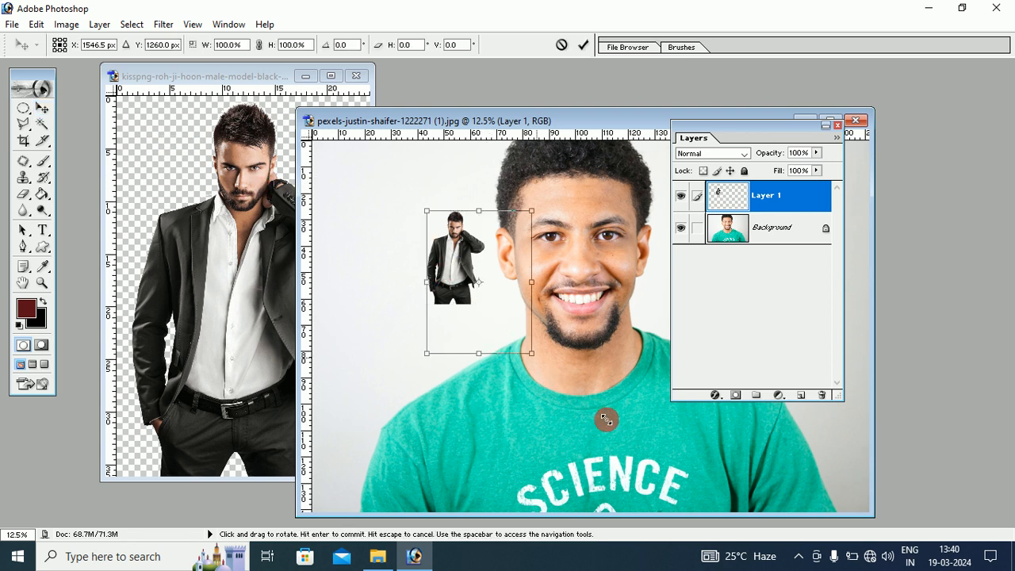
{"action": "left_click_drag", "start_coordinate": [519, 290], "coordinate": [405, 264]}
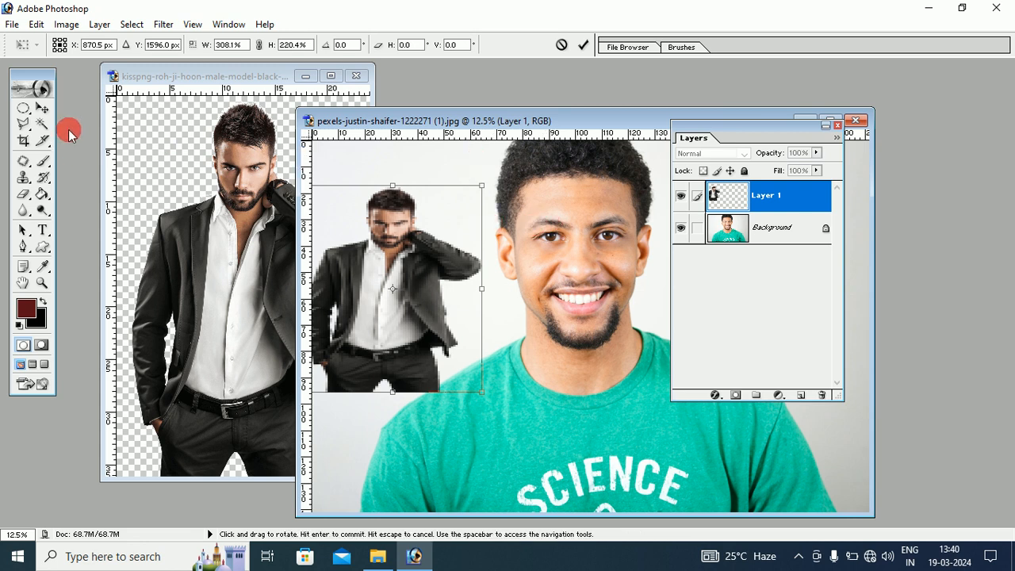
{"action": "left_click", "coordinate": [40, 105]}
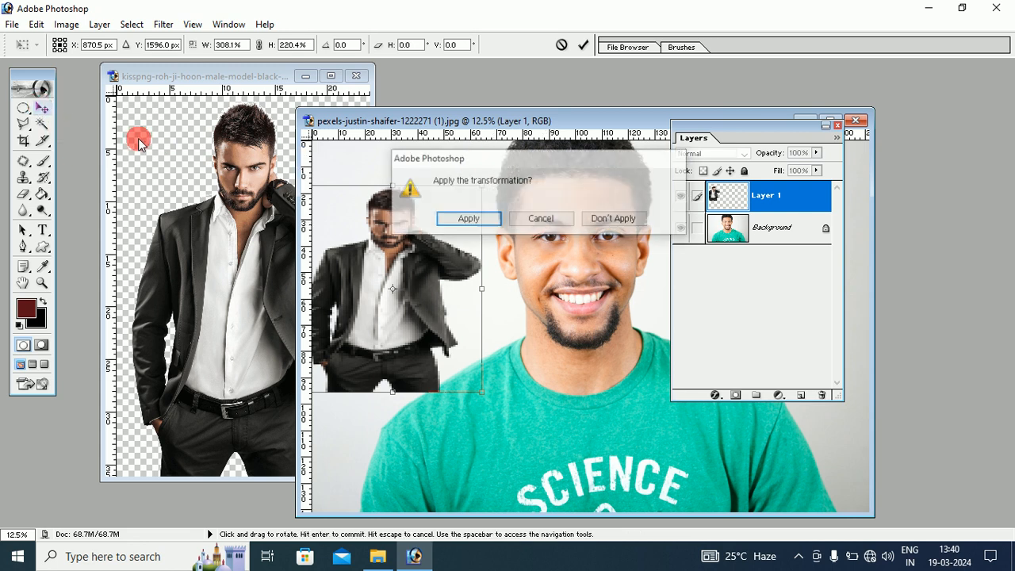
{"action": "left_click", "coordinate": [480, 224]}
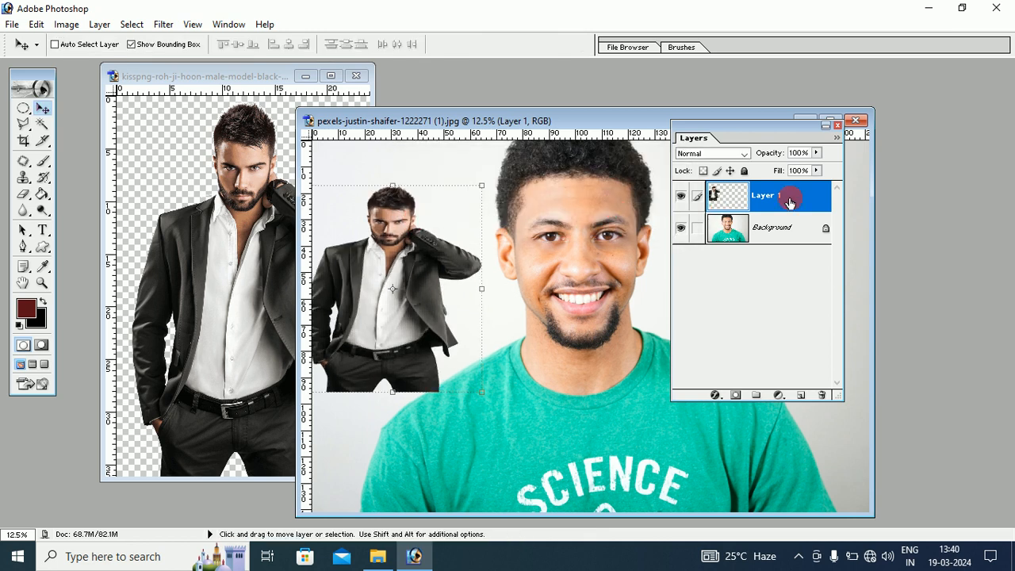
Step: Delete the suited man's layer from the portrait, minimize his source image, and reposition the portrait's window
{"action": "left_click_drag", "start_coordinate": [729, 199], "coordinate": [822, 394]}
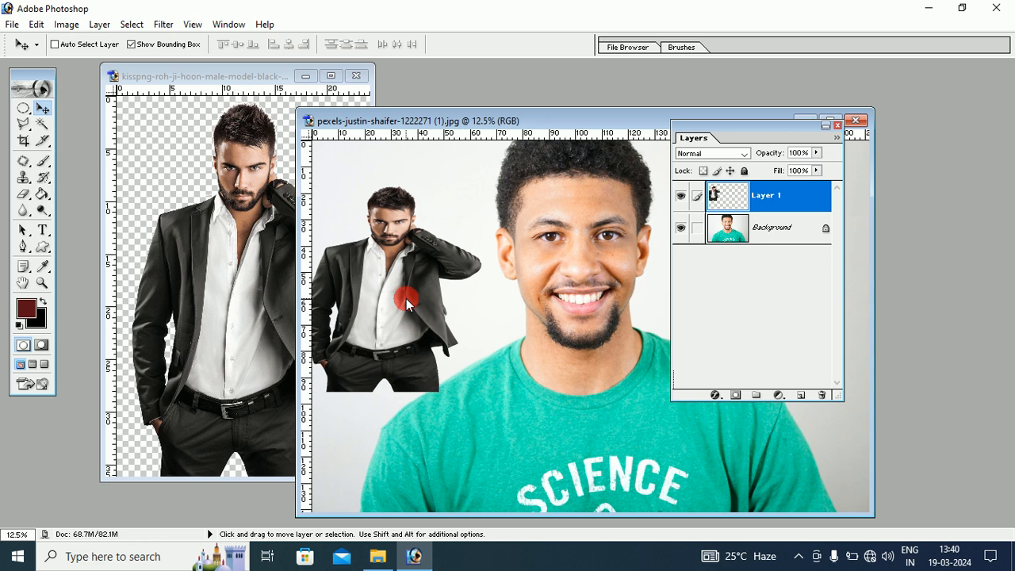
{"action": "left_click", "coordinate": [305, 75]}
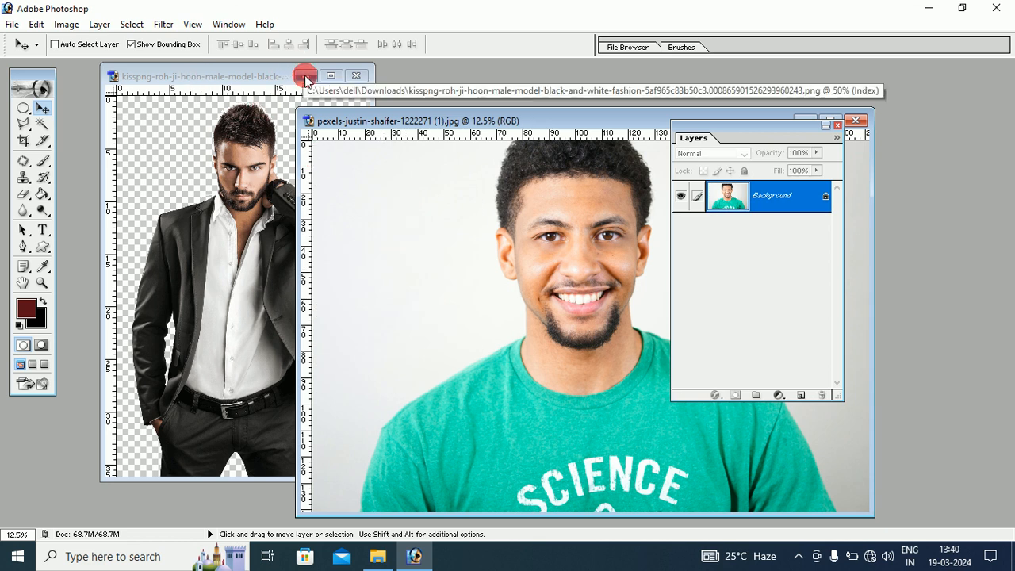
{"action": "left_click_drag", "start_coordinate": [366, 121], "coordinate": [141, 99]}
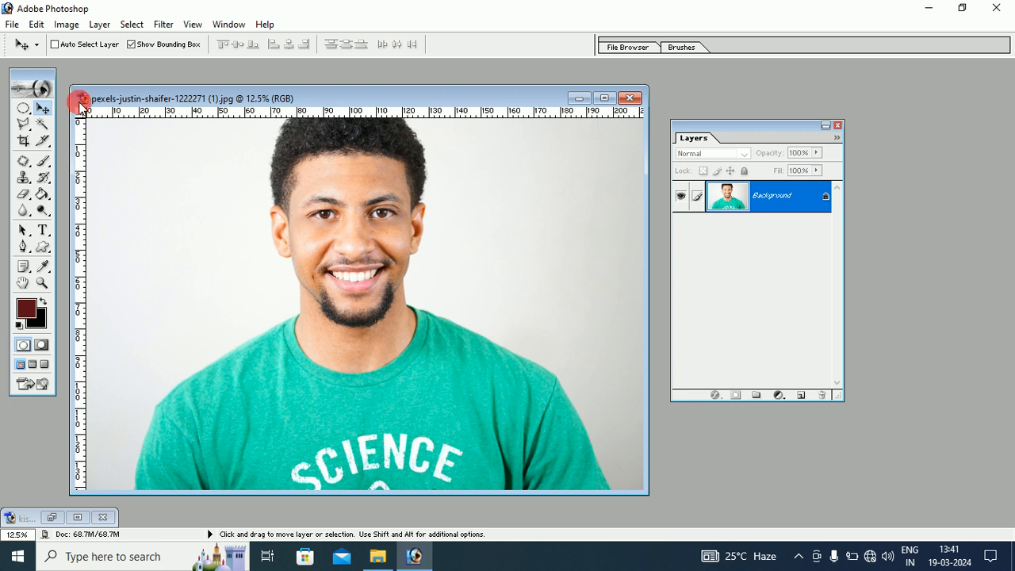
Step: Create a new 8 x 10 inch document at 300 pixels/inch in RGB Color with transparent contents
{"action": "left_click", "coordinate": [9, 27]}
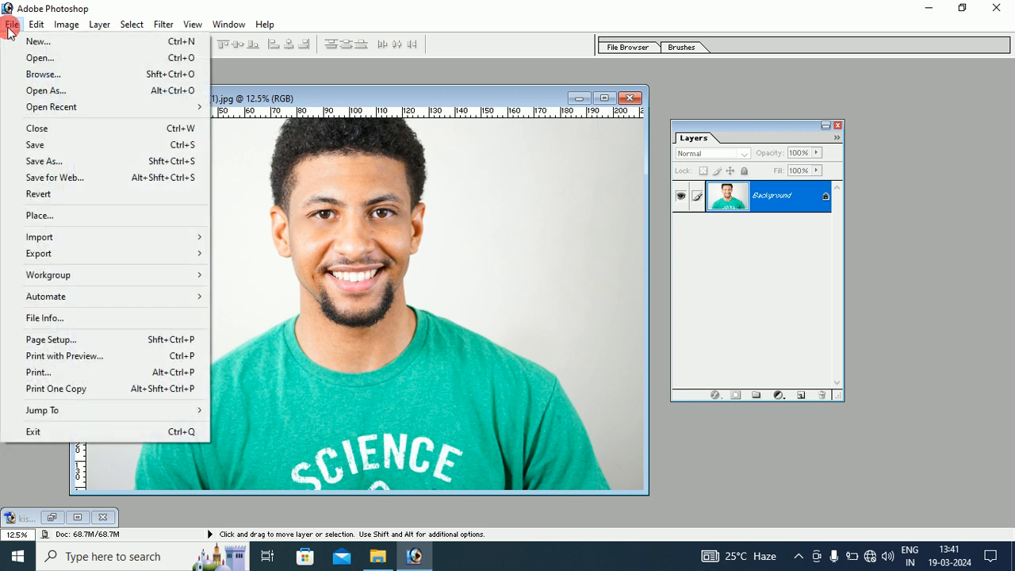
{"action": "left_click", "coordinate": [46, 48]}
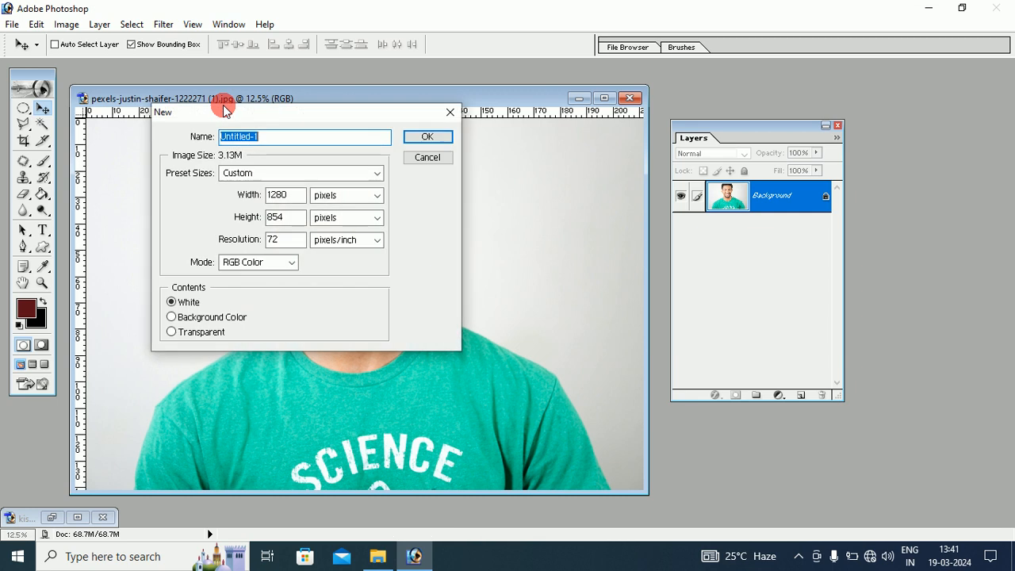
{"action": "left_click", "coordinate": [247, 174]}
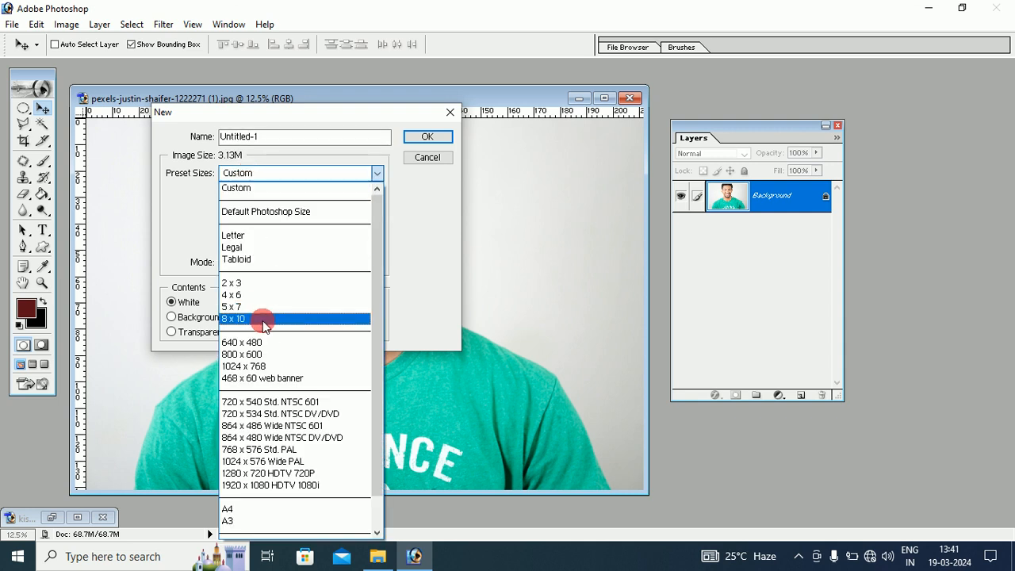
{"action": "left_click", "coordinate": [238, 318]}
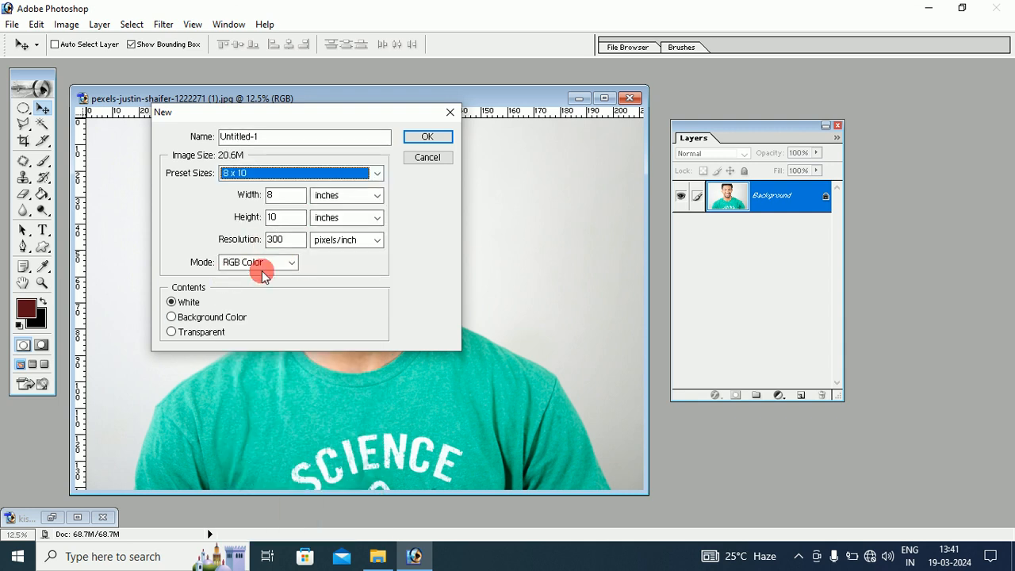
{"action": "left_click", "coordinate": [175, 332]}
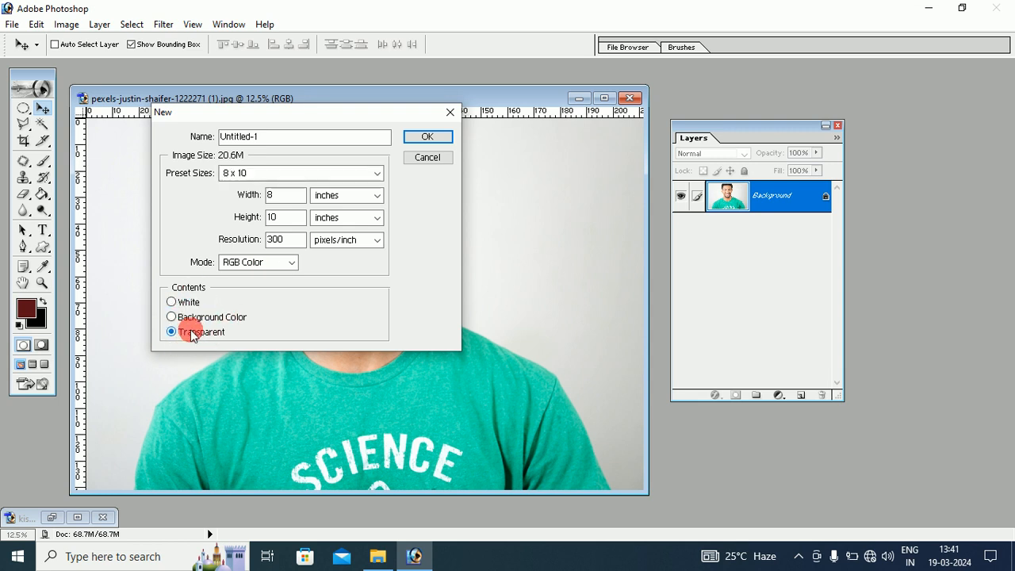
{"action": "left_click", "coordinate": [424, 136]}
{"action": "left_click_drag", "start_coordinate": [283, 118], "coordinate": [285, 93]}
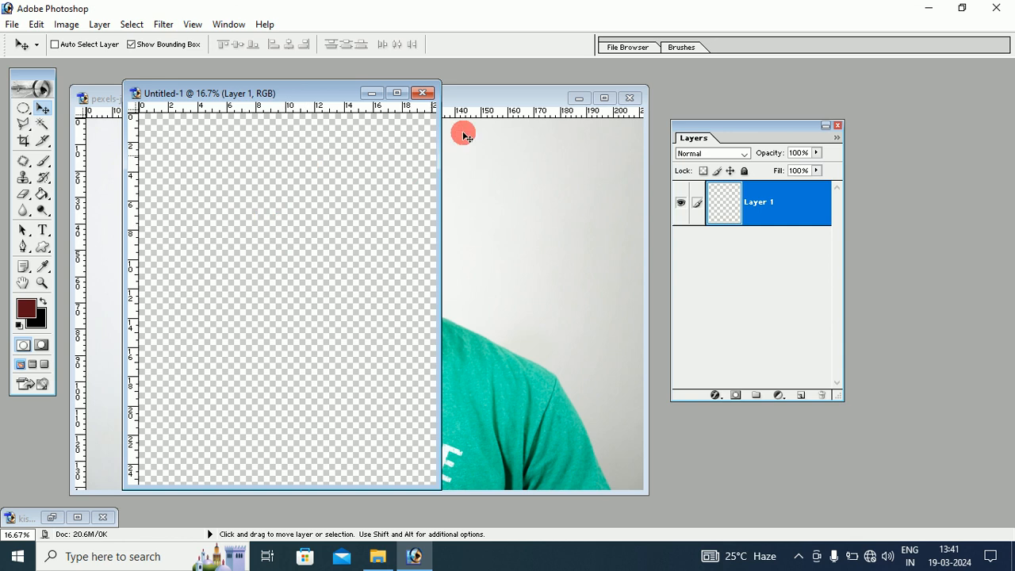
Step: Copy the T-shirt portrait into the blank 8 x 10 document as a new layer and minimize the source photo
{"action": "left_click", "coordinate": [474, 94]}
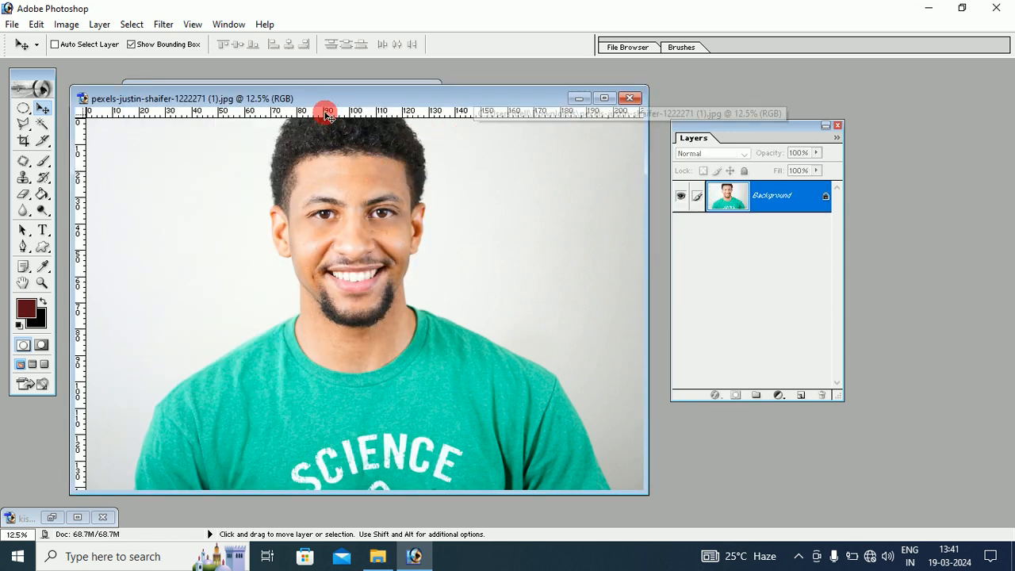
{"action": "left_click_drag", "start_coordinate": [324, 96], "coordinate": [591, 159]}
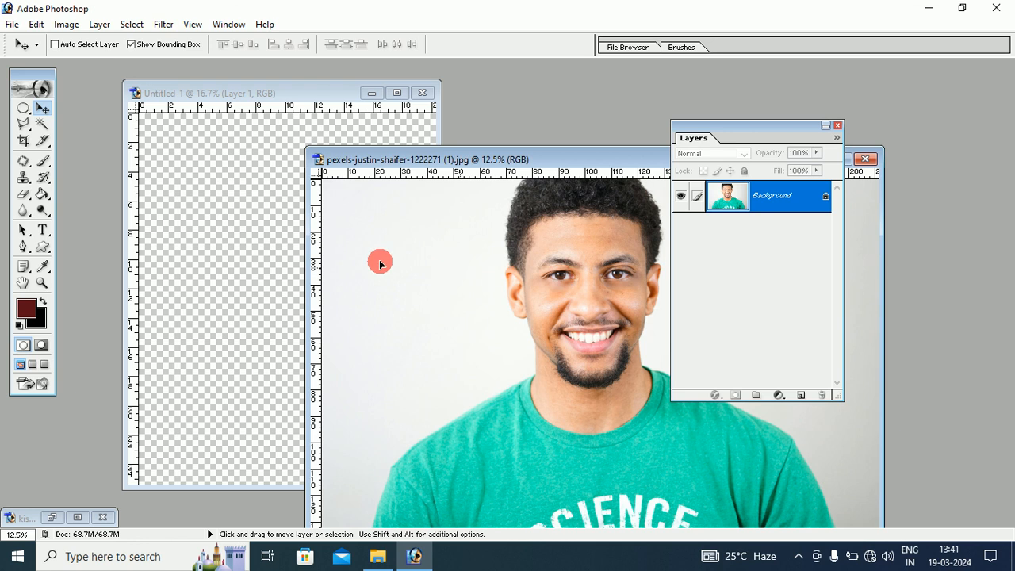
{"action": "left_click_drag", "start_coordinate": [261, 228], "coordinate": [242, 222]}
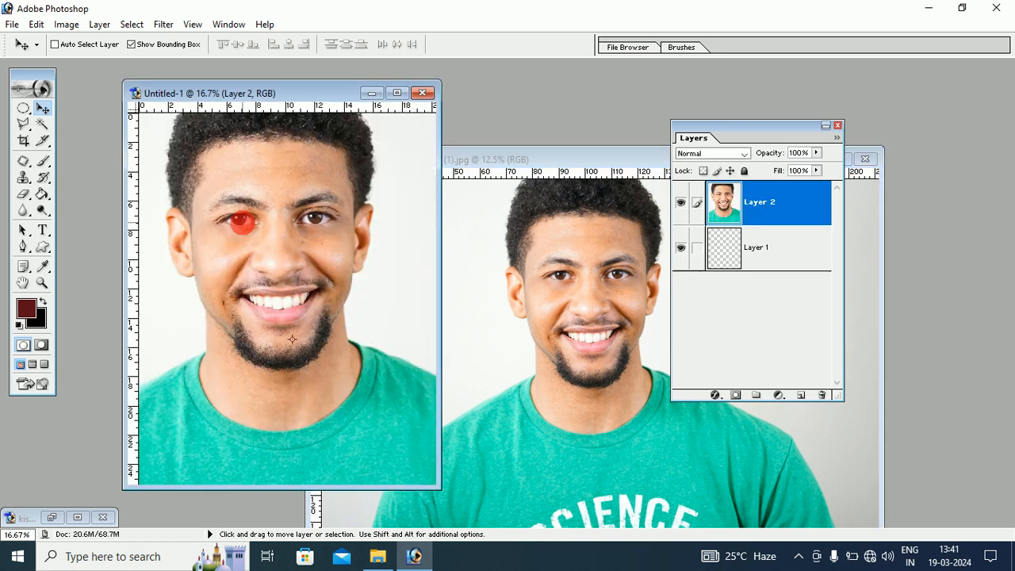
{"action": "left_click", "coordinate": [476, 159]}
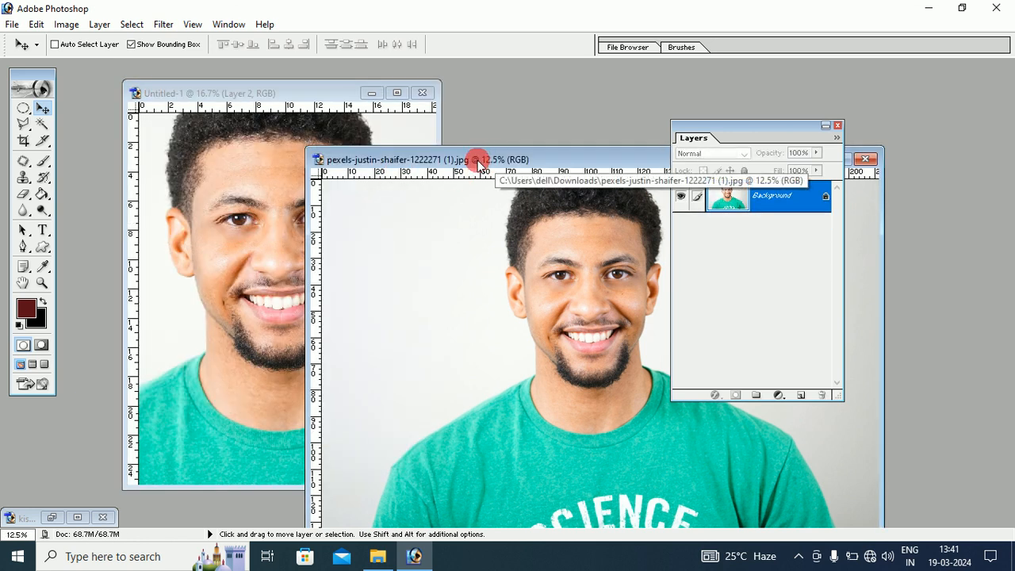
{"action": "left_click_drag", "start_coordinate": [482, 159], "coordinate": [249, 162]}
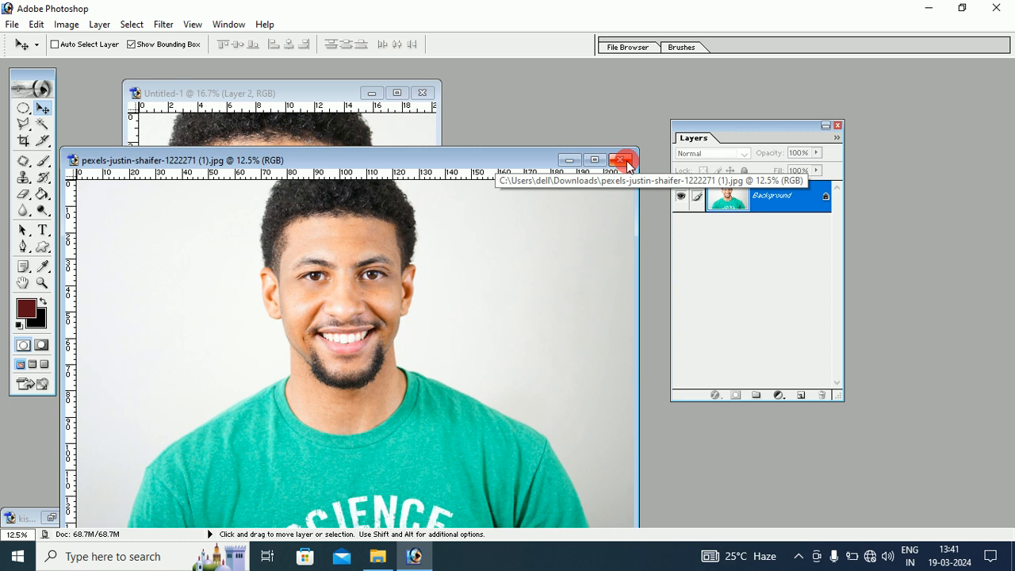
{"action": "left_click", "coordinate": [567, 163]}
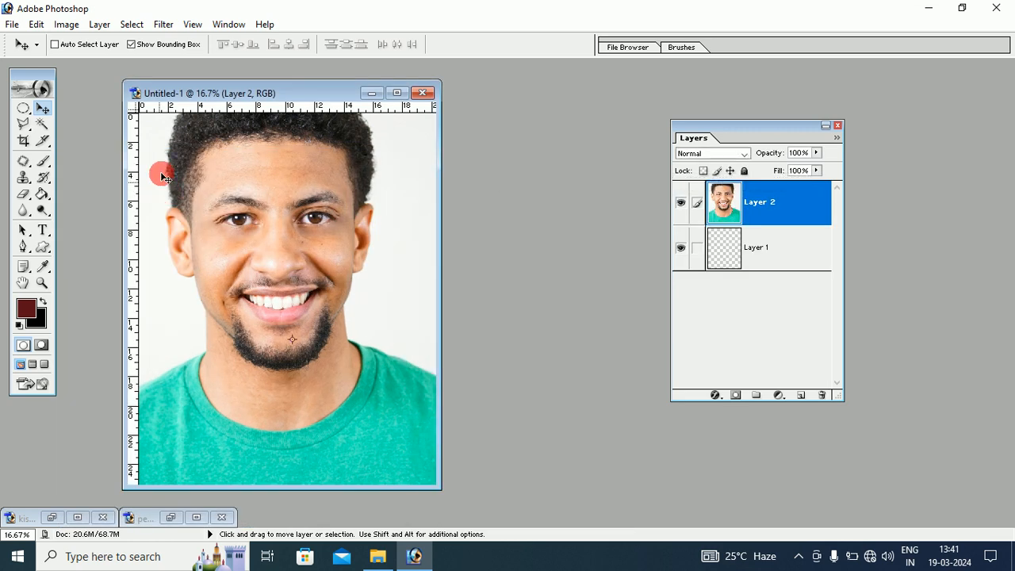
Step: Free-transform the portrait layer down to about 47.3% in width and height and move it into the upper part of the canvas
{"action": "left_click_drag", "start_coordinate": [164, 172], "coordinate": [288, 240]}
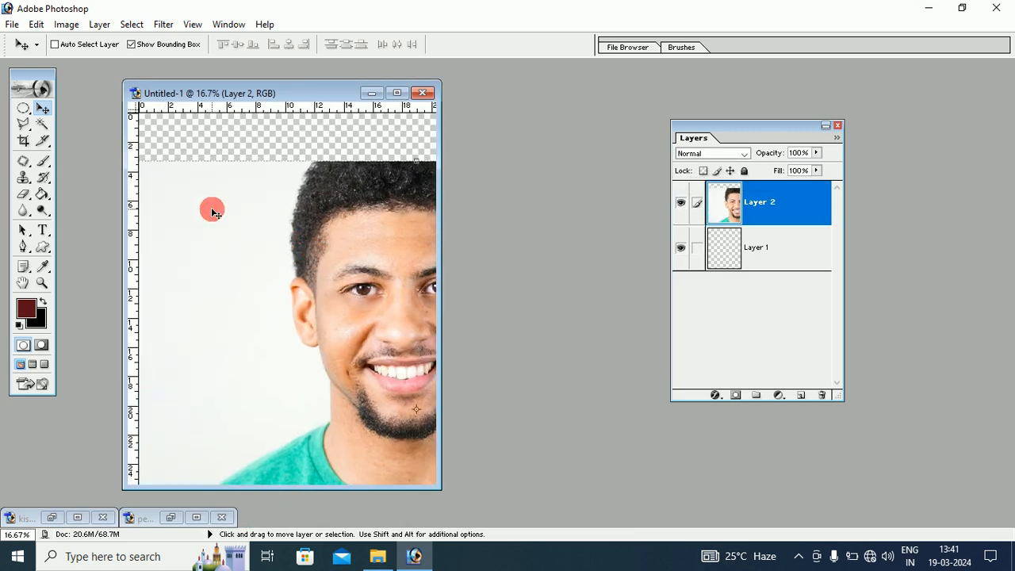
{"action": "left_click_drag", "start_coordinate": [237, 208], "coordinate": [326, 202]}
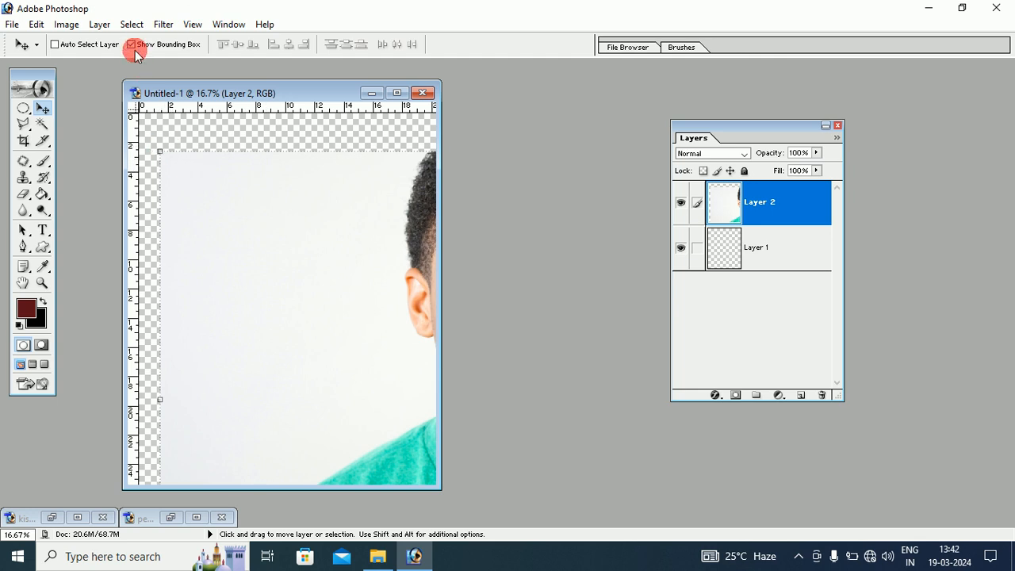
{"action": "left_click", "coordinate": [36, 25]}
{"action": "left_click", "coordinate": [97, 293]}
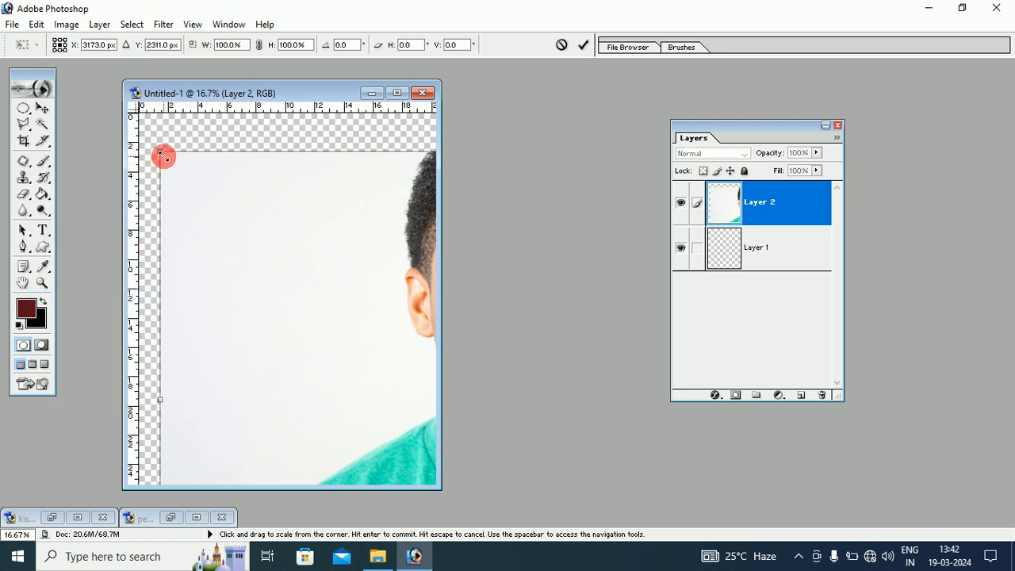
{"action": "left_click_drag", "start_coordinate": [159, 151], "coordinate": [347, 303]}
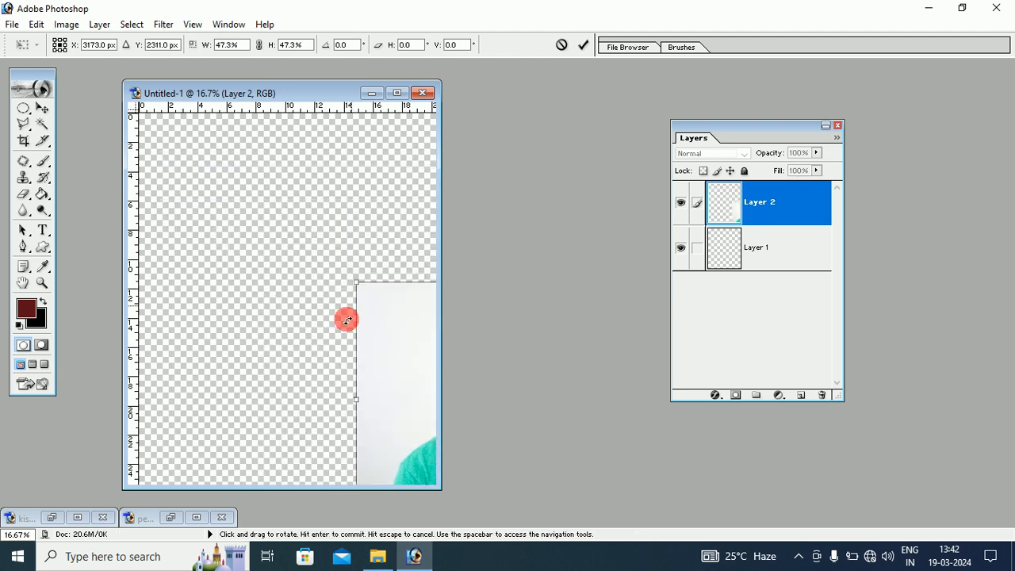
{"action": "left_click_drag", "start_coordinate": [389, 336], "coordinate": [297, 274]}
{"action": "left_click_drag", "start_coordinate": [232, 203], "coordinate": [212, 195]}
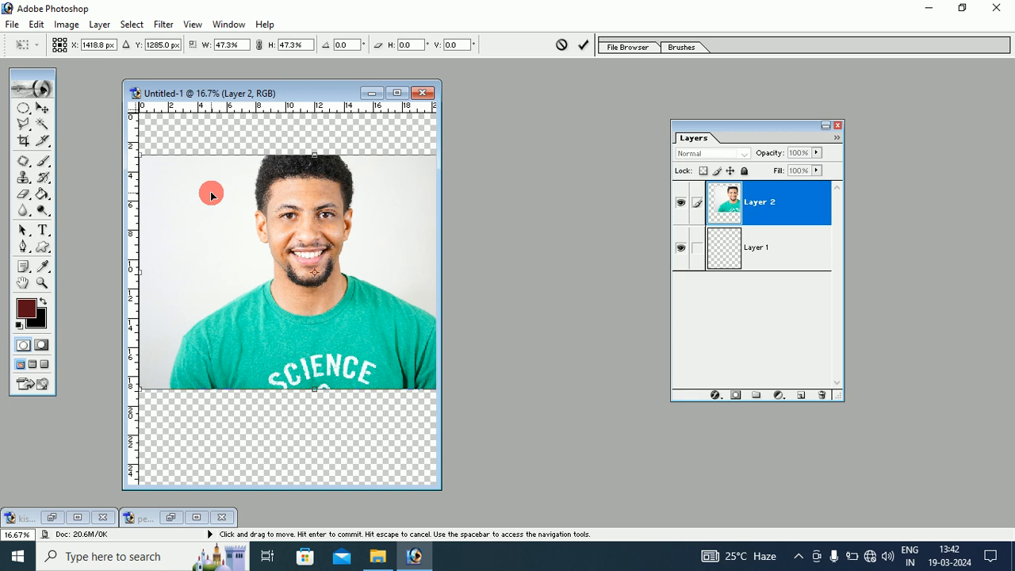
Step: Scale the portrait layer to about 36.2% width and 42.0% height, centre it horizontally in the upper canvas, and apply the transformation
{"action": "left_click_drag", "start_coordinate": [143, 155], "coordinate": [247, 182]}
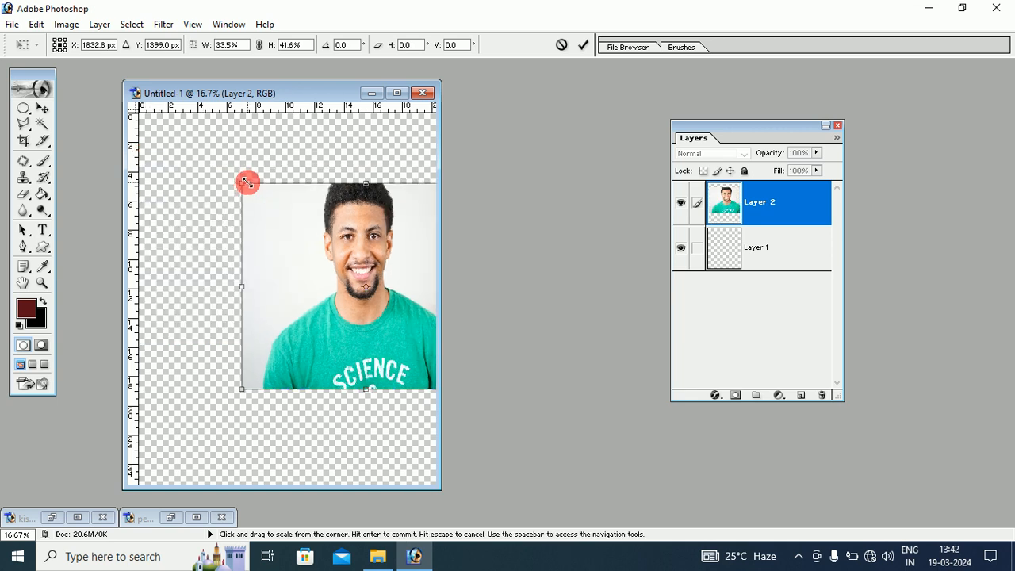
{"action": "left_click_drag", "start_coordinate": [334, 228], "coordinate": [250, 203]}
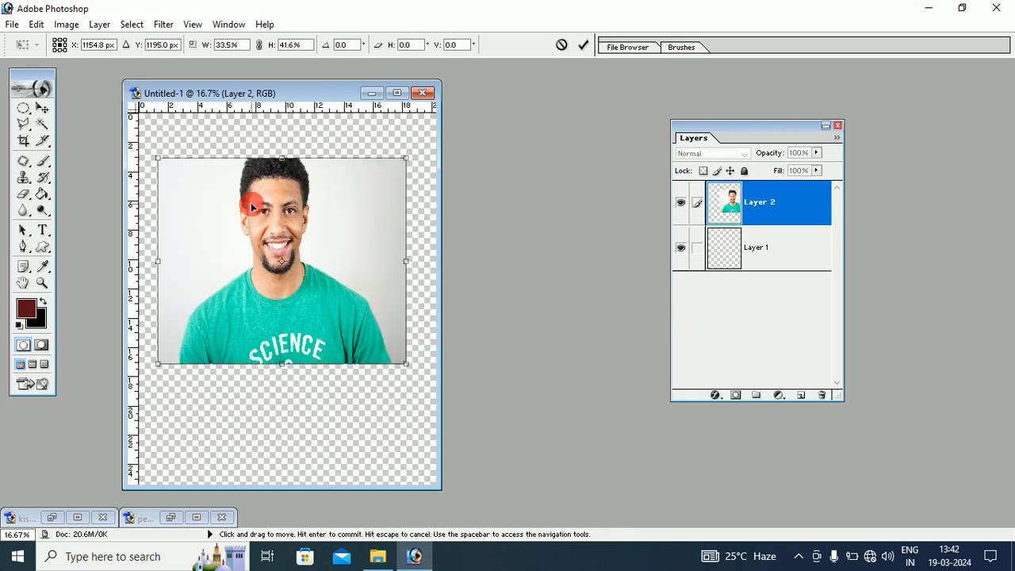
{"action": "left_click_drag", "start_coordinate": [403, 362], "coordinate": [421, 365]}
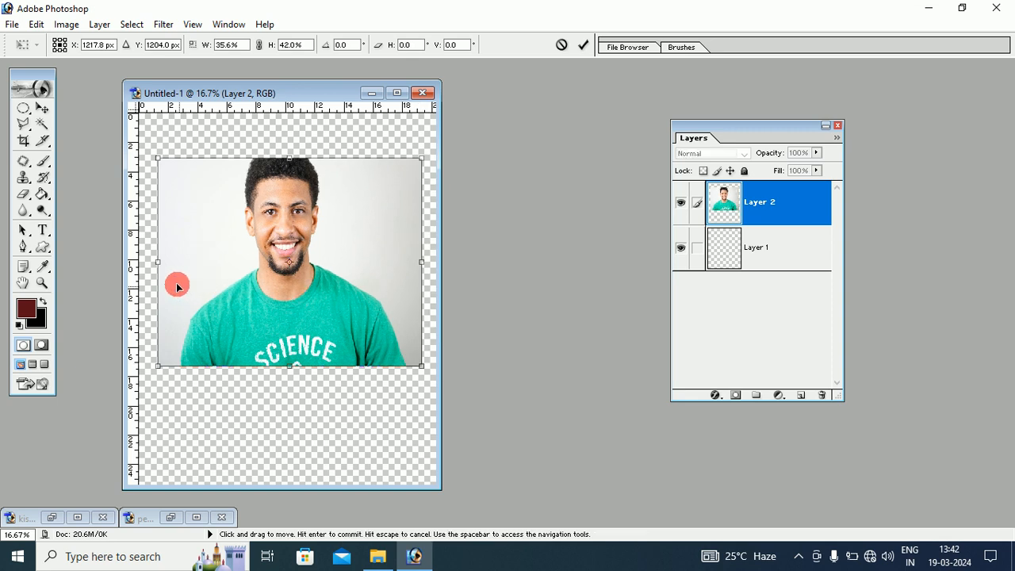
{"action": "mouse_move", "coordinate": [157, 262]}
{"action": "left_mouse_down"}
{"action": "mouse_move", "coordinate": [141, 263]}
{"action": "mouse_move", "coordinate": [153, 263]}
{"action": "left_mouse_up"}
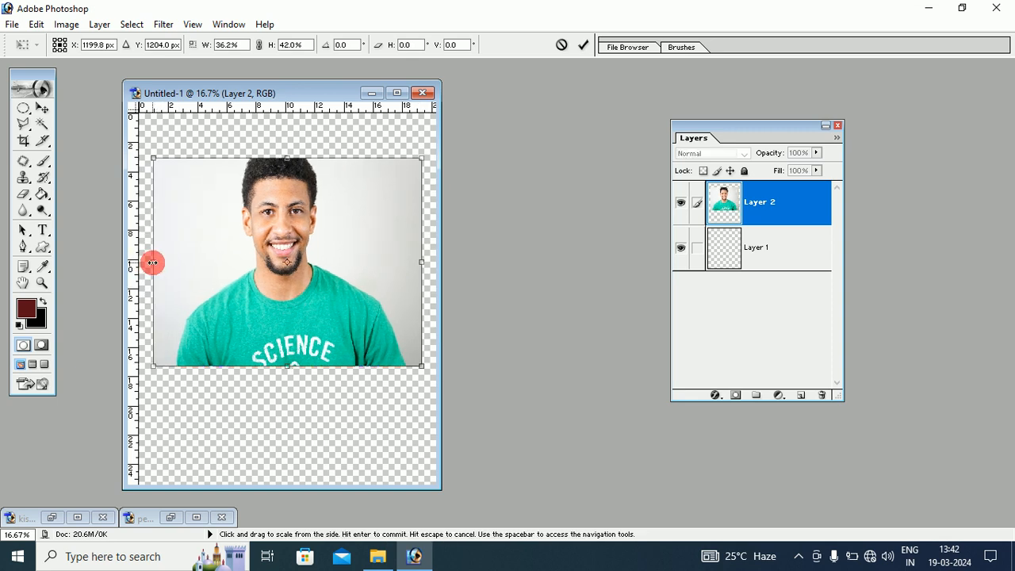
{"action": "left_click", "coordinate": [42, 108]}
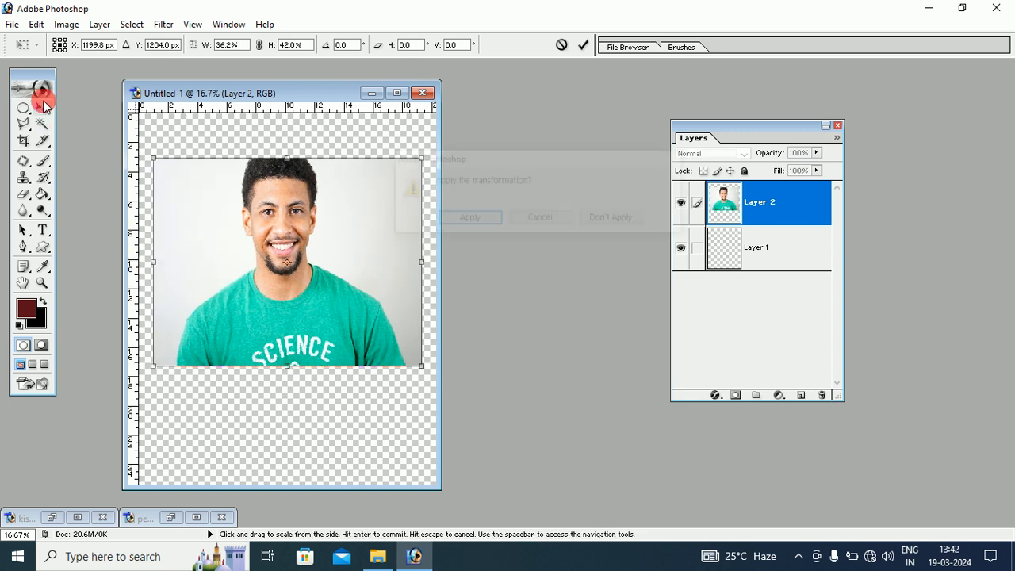
{"action": "left_click", "coordinate": [475, 219]}
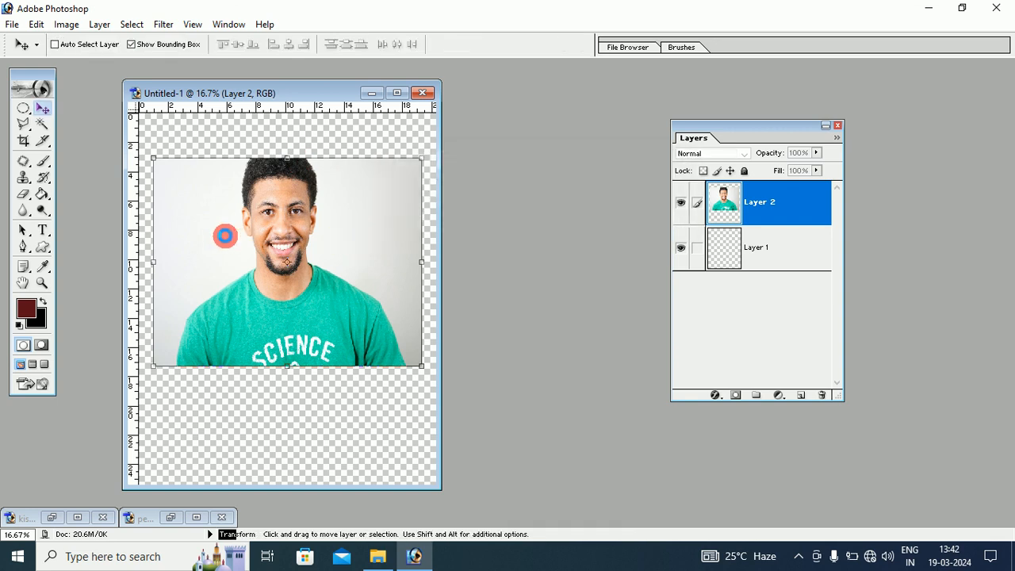
{"action": "left_click", "coordinate": [208, 233]}
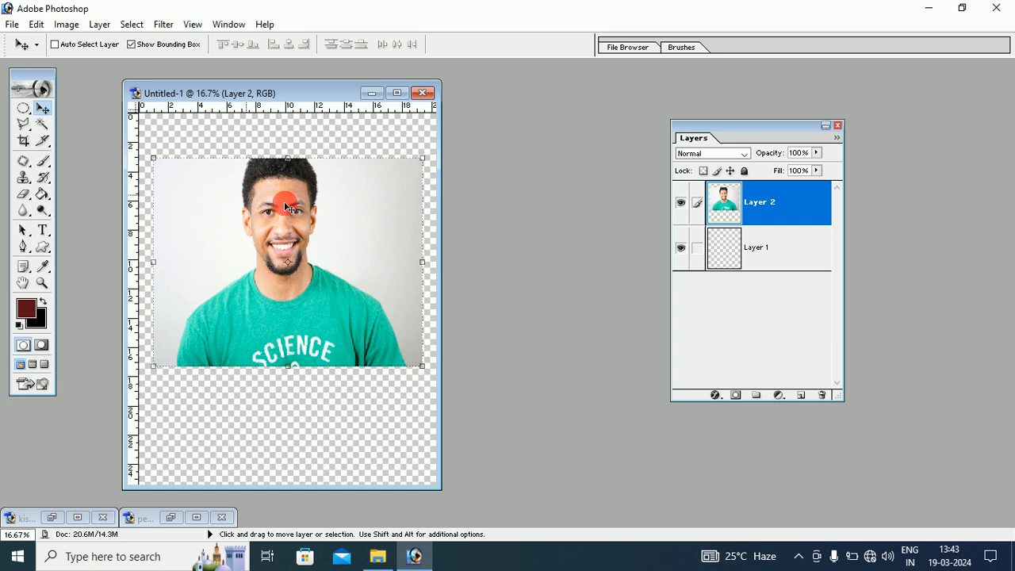
Step: Select the light background on both sides of the man using the Magic Wand at tolerance 50, adding the second side to the selection
{"action": "left_click", "coordinate": [42, 123]}
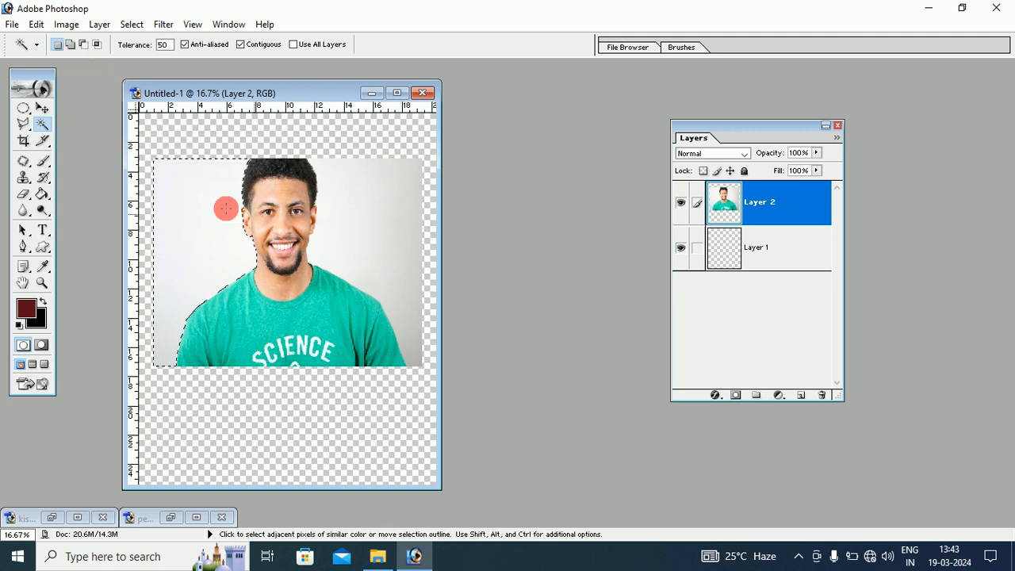
{"action": "left_click", "coordinate": [386, 209]}
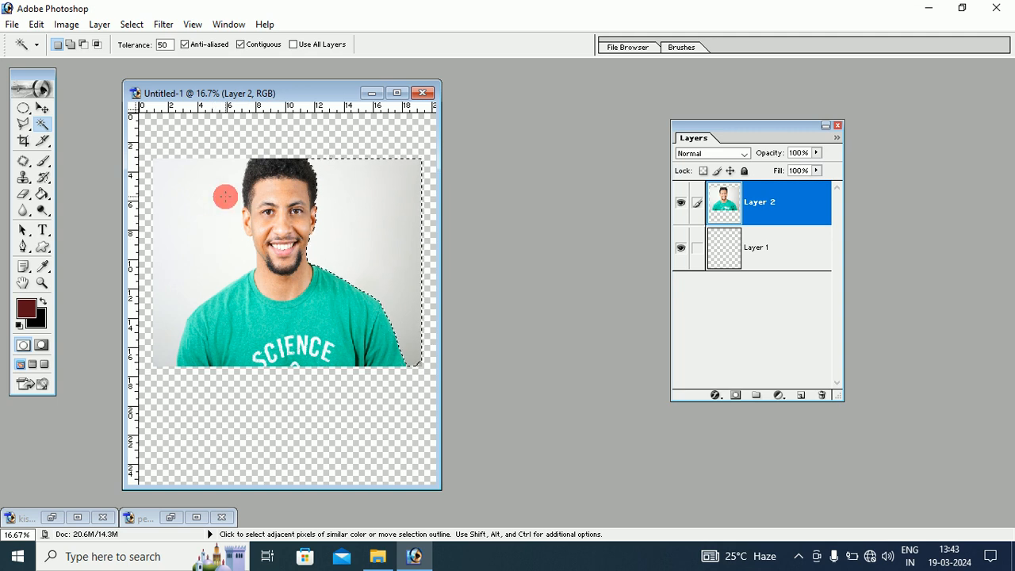
{"action": "left_click", "coordinate": [200, 201]}
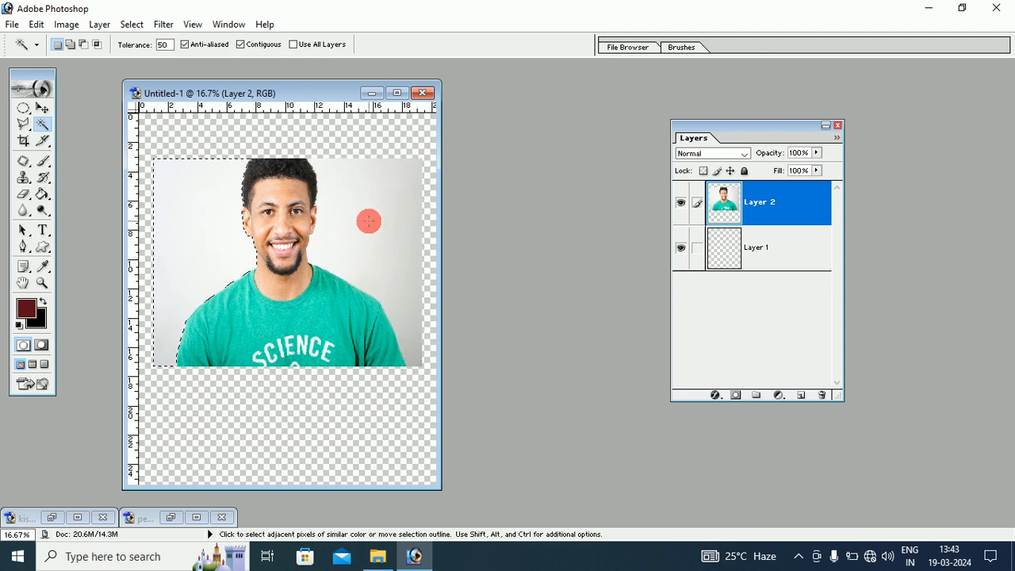
{"action": "left_click", "coordinate": [58, 45]}
{"action": "left_click", "coordinate": [188, 231]}
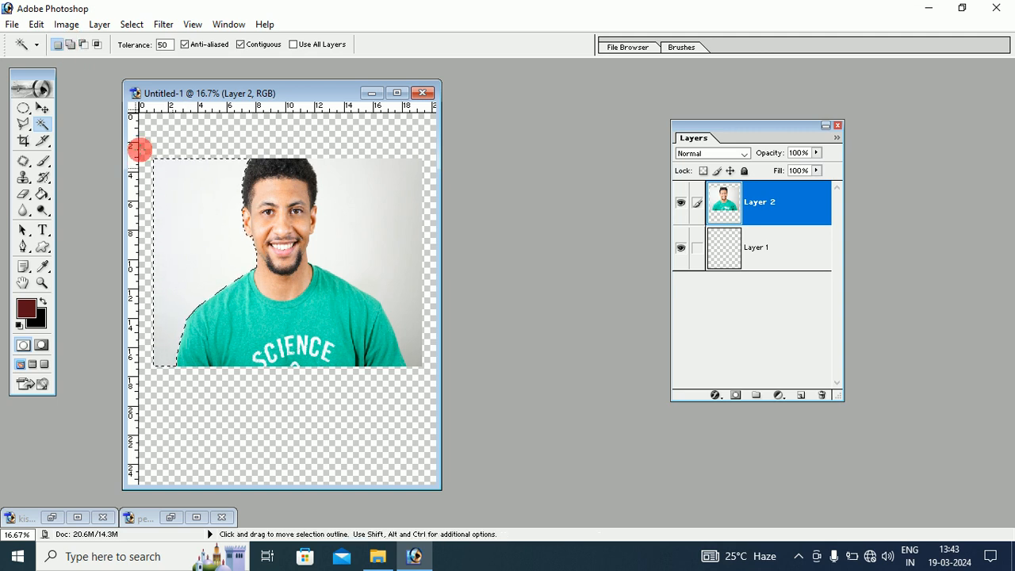
{"action": "left_click", "coordinate": [422, 210]}
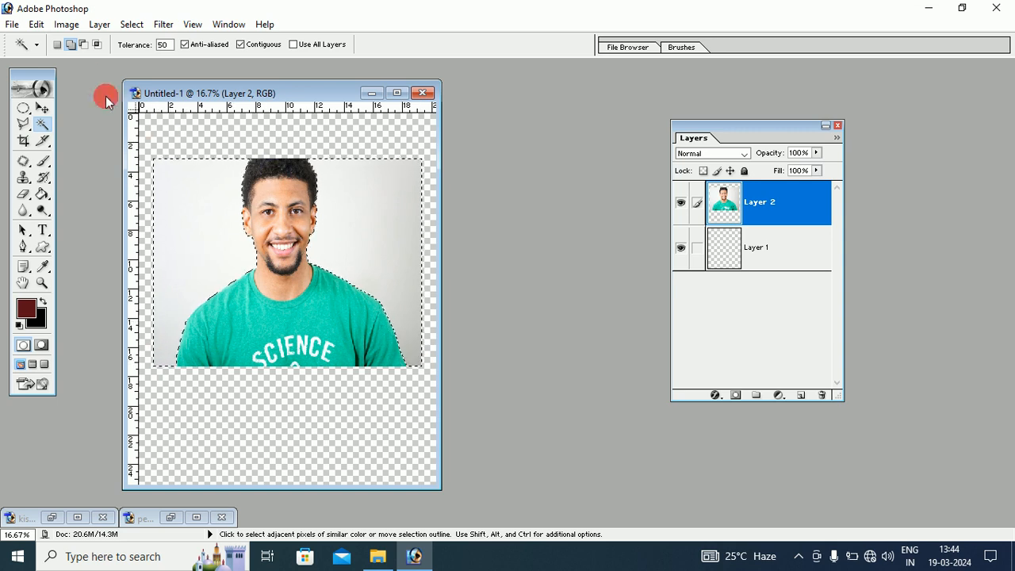
Step: Clear the selected background from the portrait layer and deselect
{"action": "left_click", "coordinate": [35, 25]}
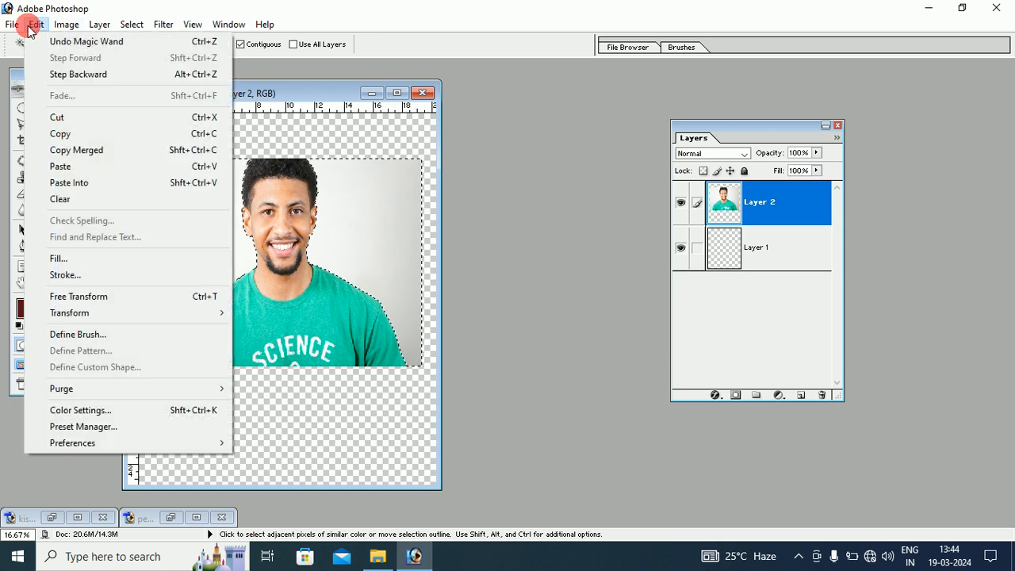
{"action": "left_click", "coordinate": [61, 199]}
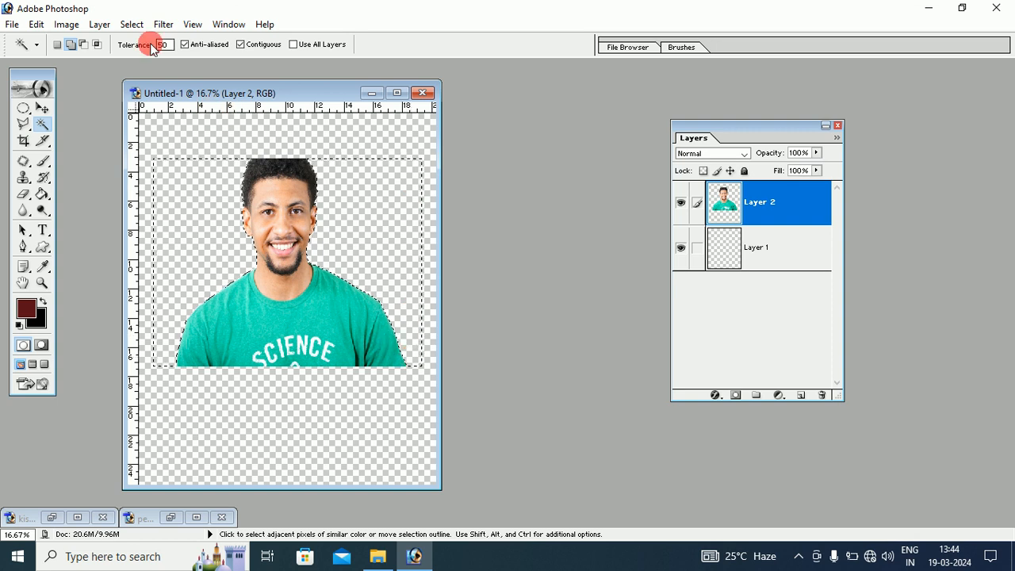
{"action": "left_click", "coordinate": [131, 25]}
{"action": "left_click", "coordinate": [132, 59]}
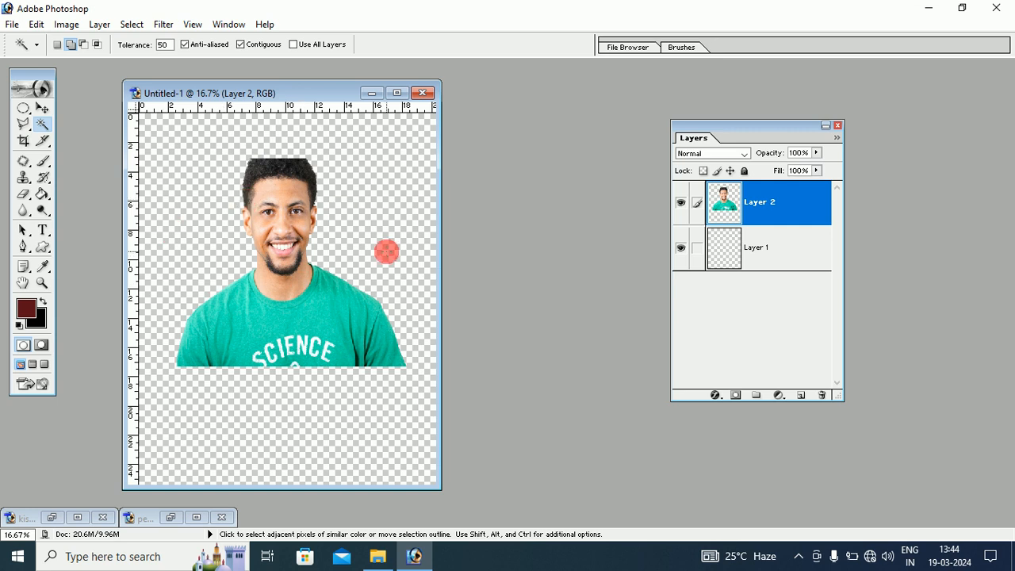
Step: Enlarge the cutout to about 109.0% width and 112.8% height, shift it slightly down the canvas, and apply the transformation
{"action": "left_click", "coordinate": [42, 108]}
{"action": "left_click_drag", "start_coordinate": [293, 155], "coordinate": [290, 134]}
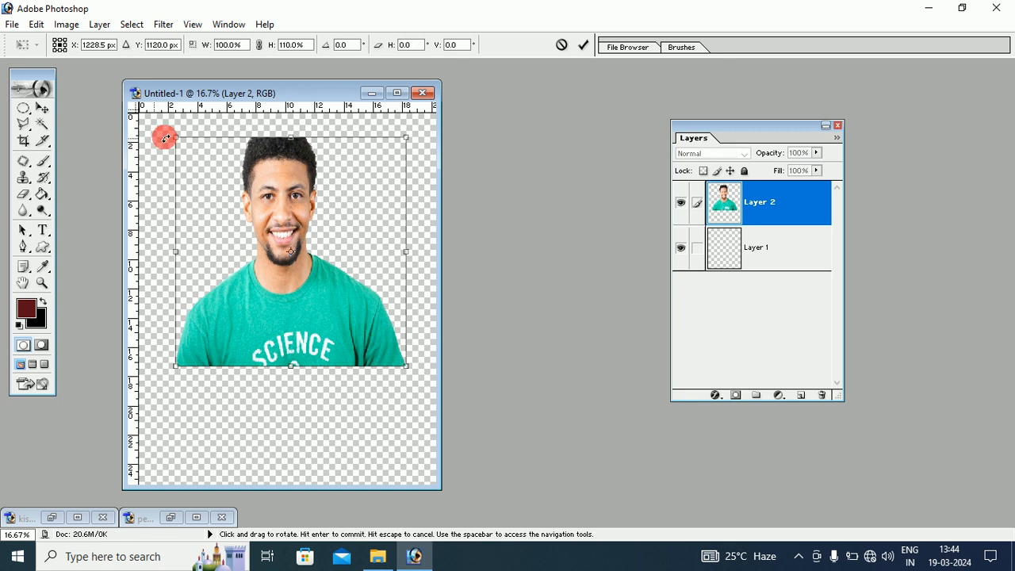
{"action": "left_click_drag", "start_coordinate": [175, 137], "coordinate": [154, 131]}
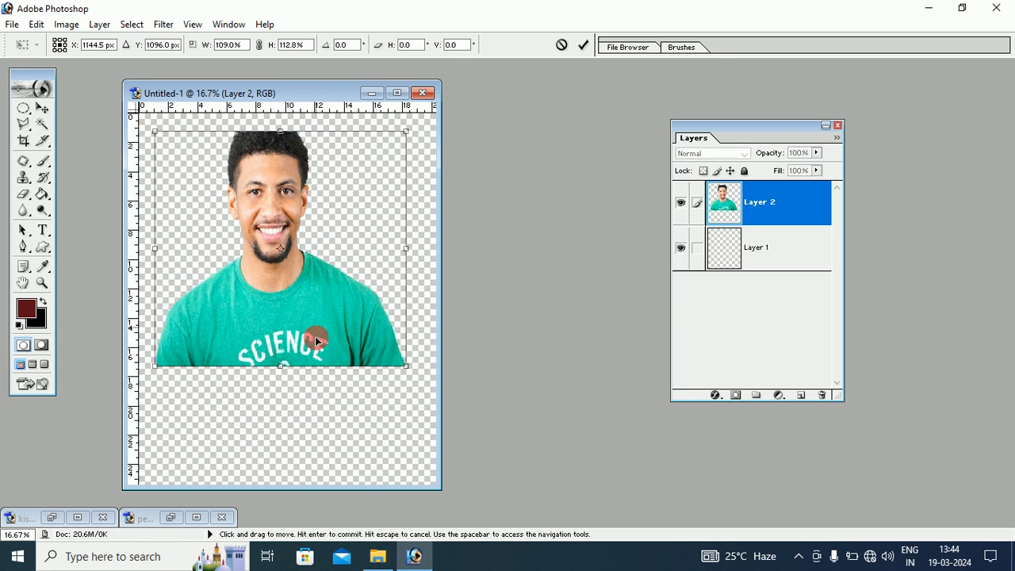
{"action": "left_click_drag", "start_coordinate": [315, 322], "coordinate": [315, 350]}
{"action": "left_click", "coordinate": [42, 107]}
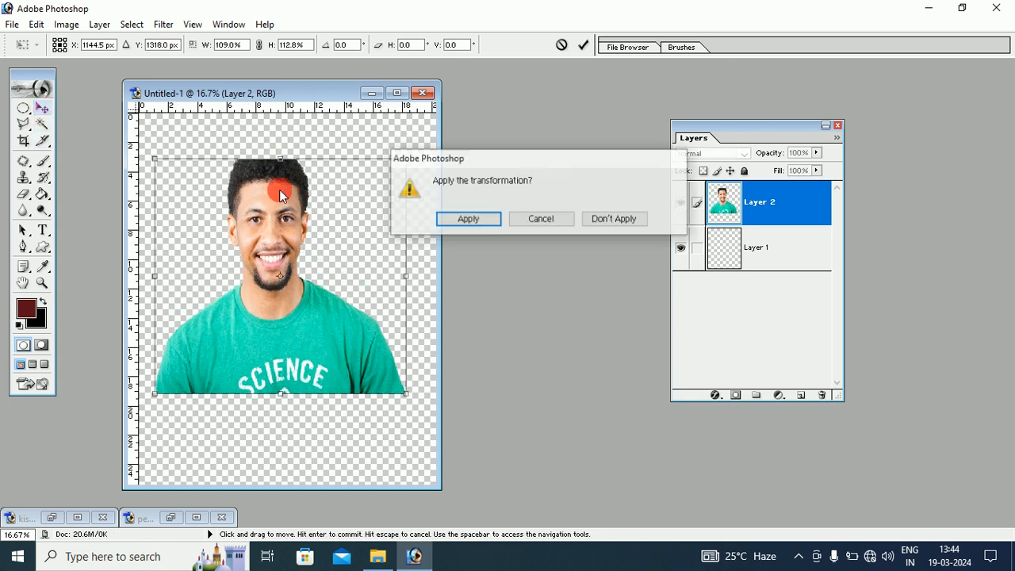
{"action": "left_click", "coordinate": [468, 217]}
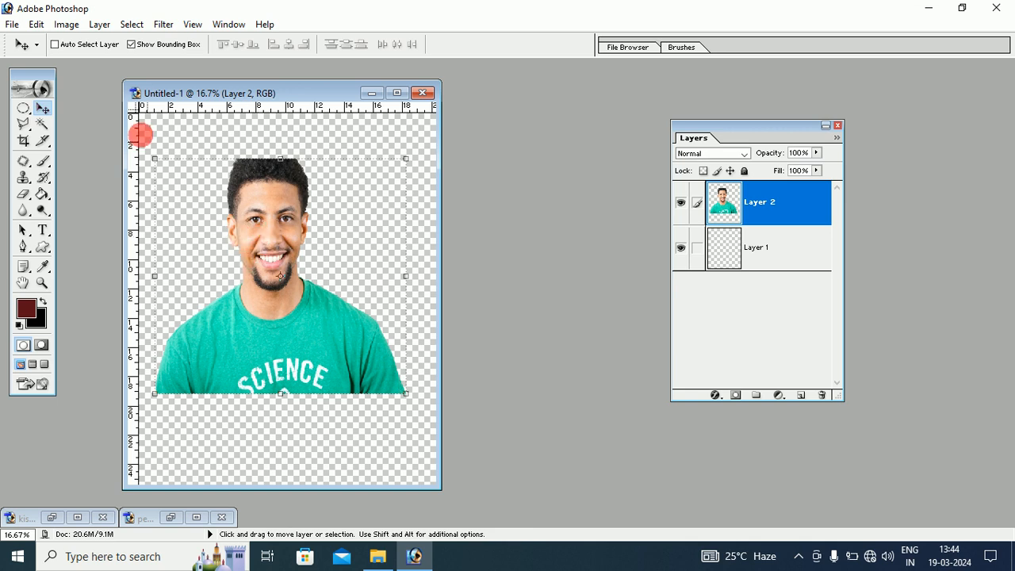
Step: Save a copy of the document in Downloads as a PNG named FINAL PICTURE with no interlacing
{"action": "left_click", "coordinate": [14, 24]}
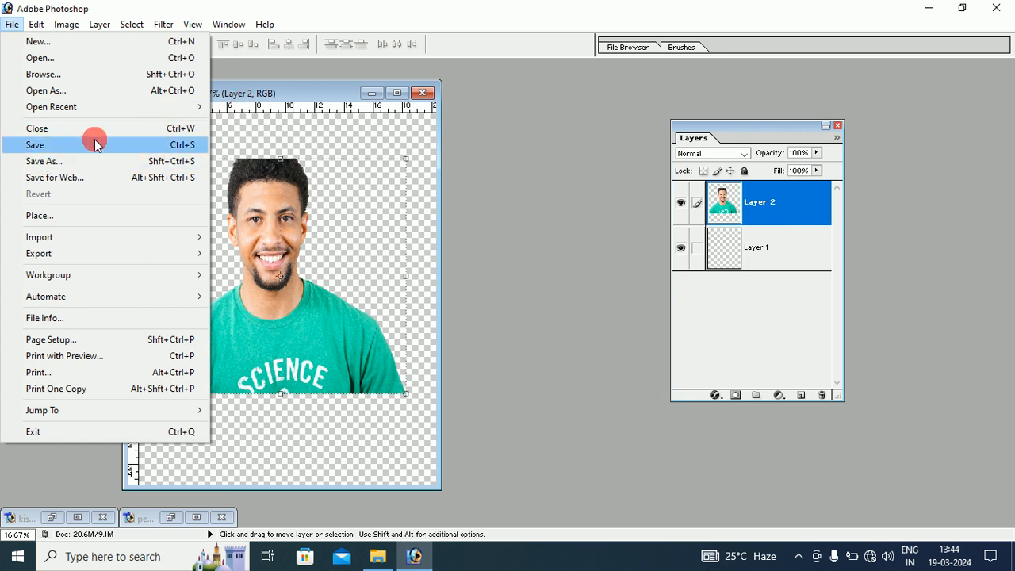
{"action": "left_click", "coordinate": [50, 160]}
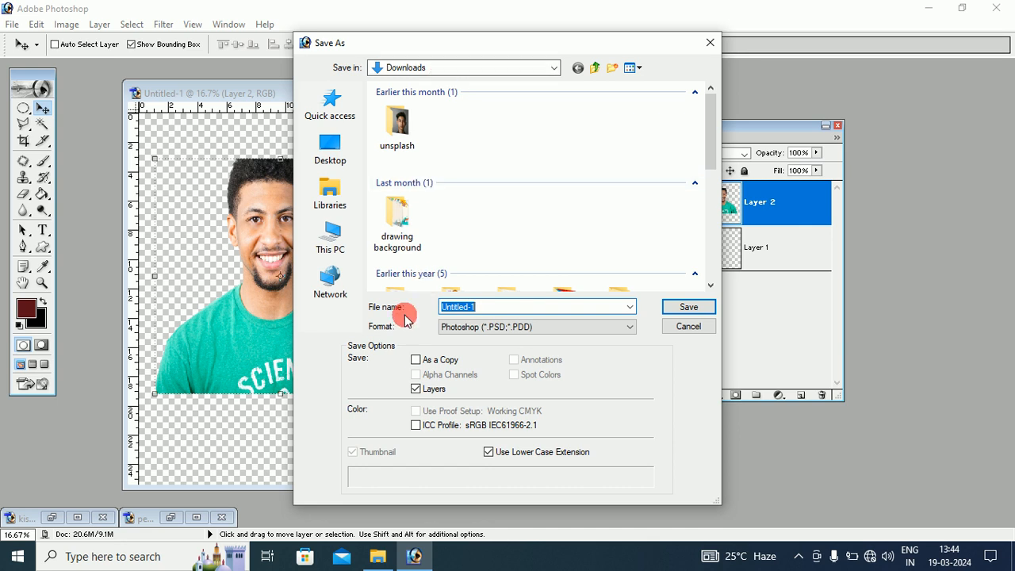
{"action": "left_click", "coordinate": [491, 330]}
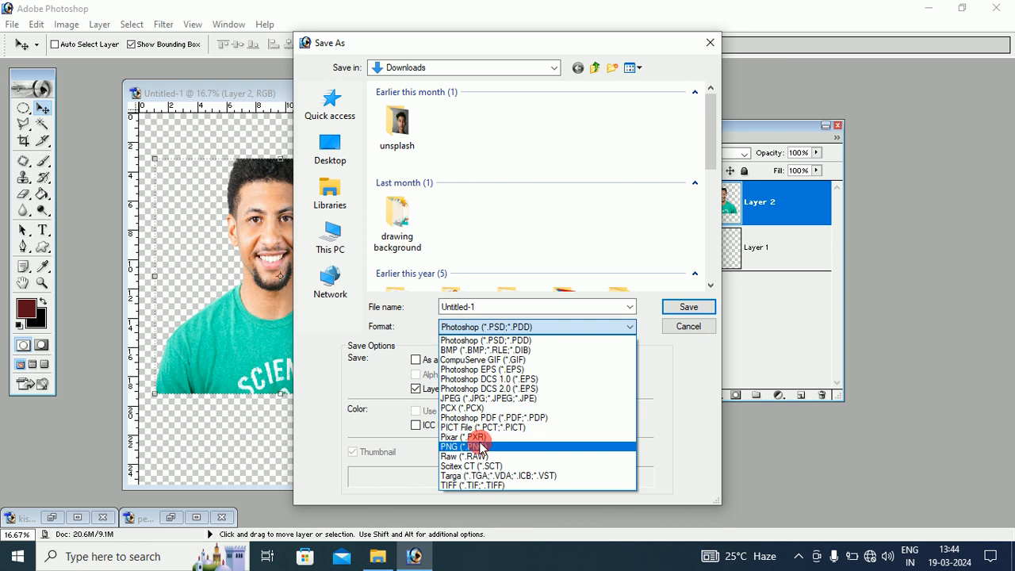
{"action": "left_click", "coordinate": [479, 447]}
{"action": "left_click", "coordinate": [513, 303]}
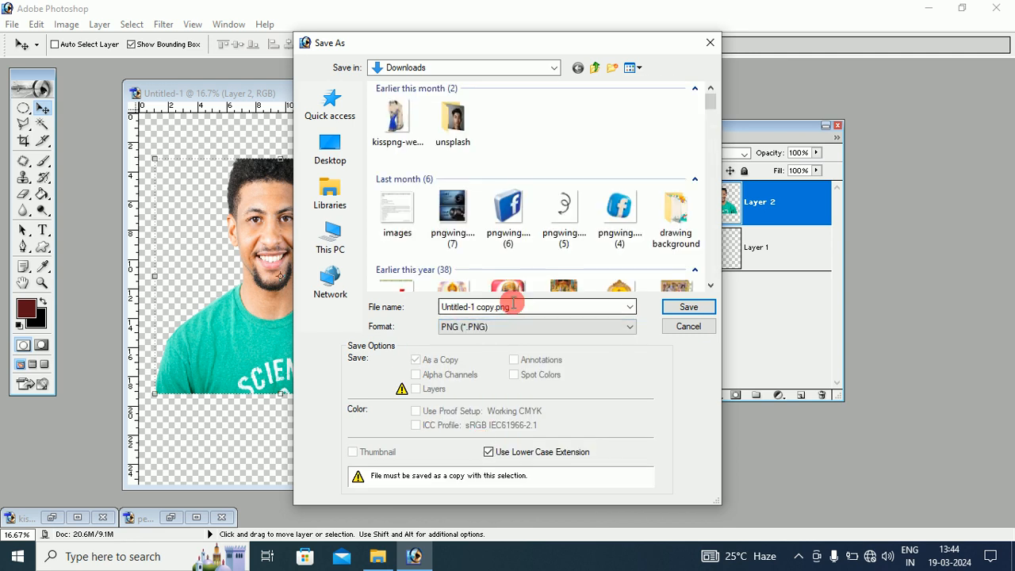
{"action": "left_click_drag", "start_coordinate": [516, 306], "coordinate": [443, 306]}
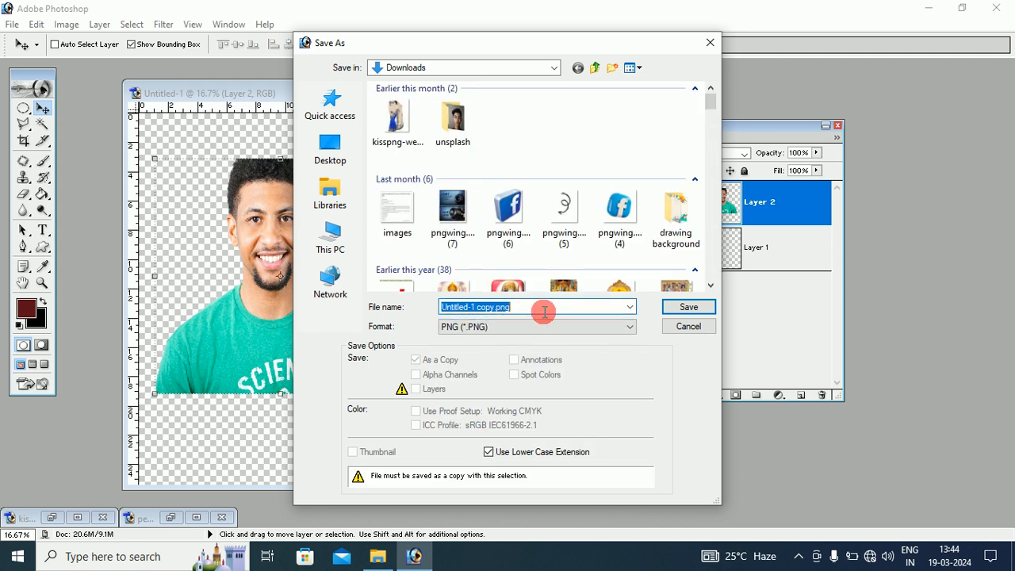
{"action": "type", "text": "FINAL PICTURE"}
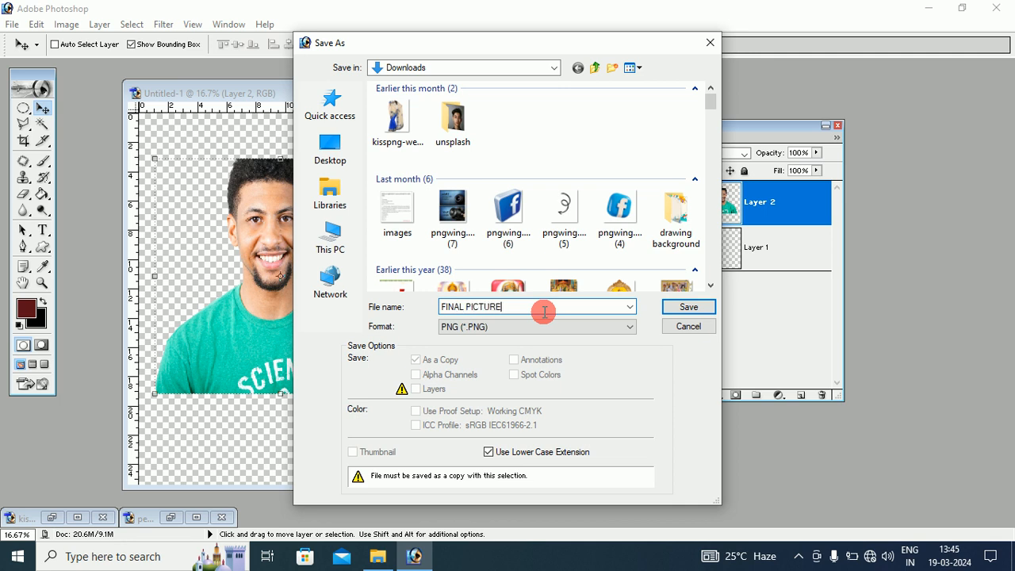
{"action": "left_click", "coordinate": [476, 326]}
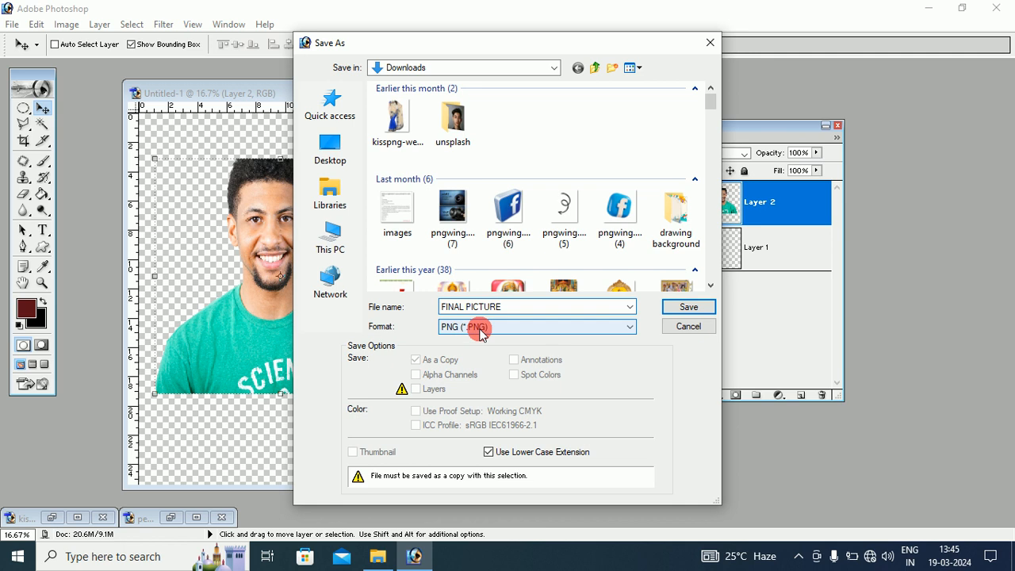
{"action": "left_click", "coordinate": [690, 307]}
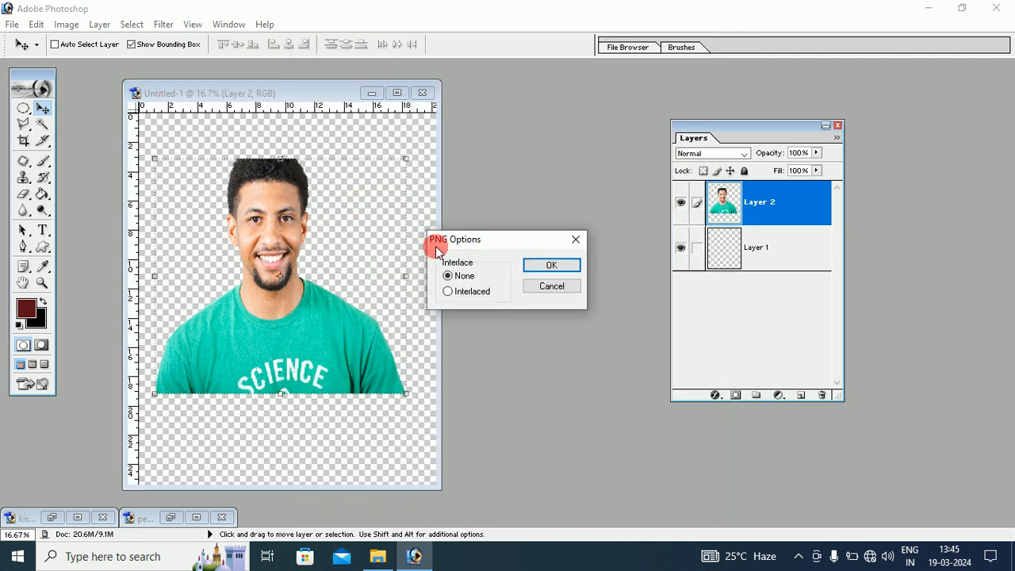
{"action": "left_click", "coordinate": [539, 265]}
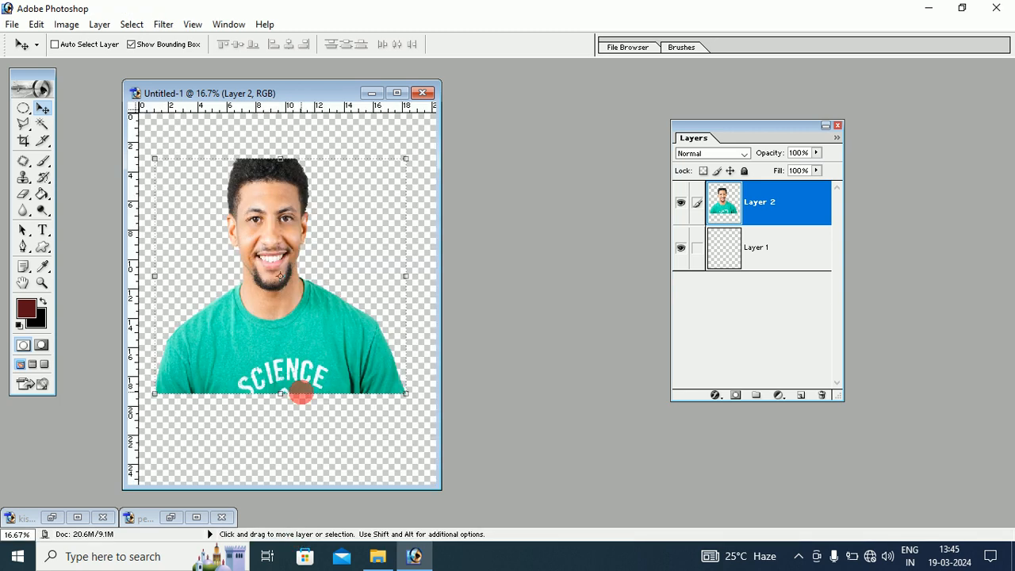
Step: Minimize the untitled document, open FINAL PICTURE from Downloads, and reposition its window toward the middle of the workspace
{"action": "left_click", "coordinate": [369, 95]}
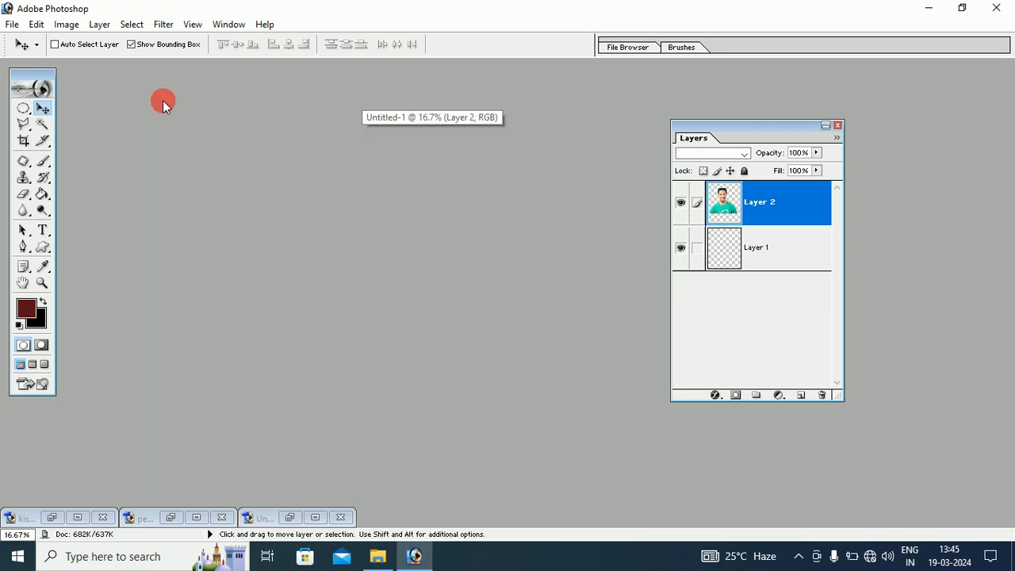
{"action": "left_click", "coordinate": [12, 27]}
{"action": "left_click", "coordinate": [22, 58]}
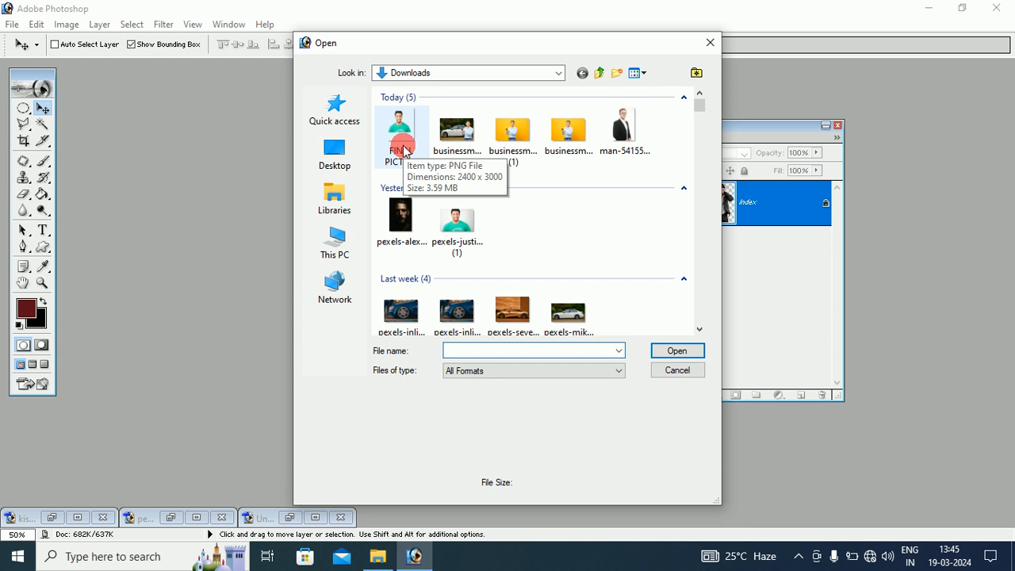
{"action": "left_click", "coordinate": [399, 134]}
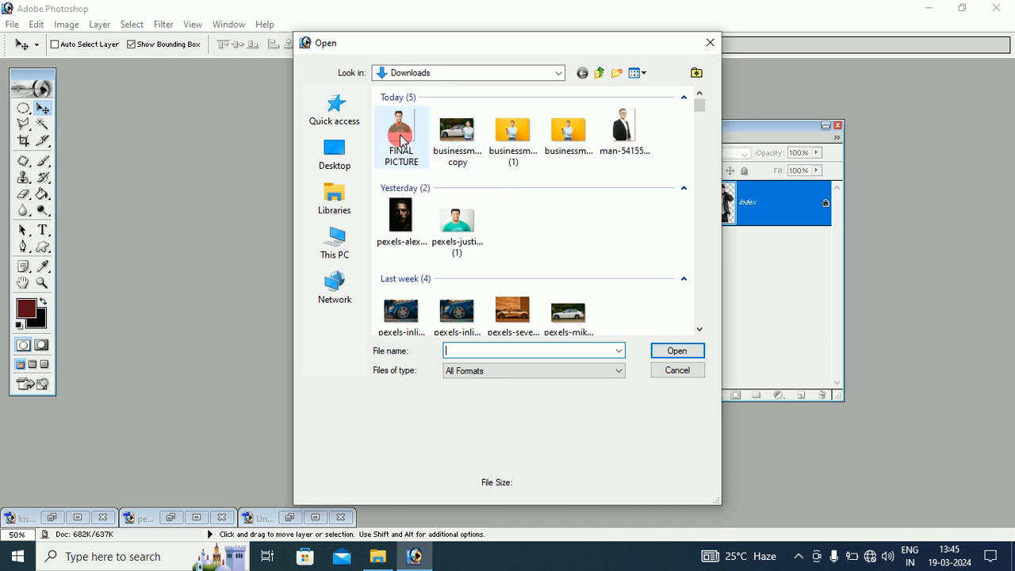
{"action": "left_click", "coordinate": [674, 350]}
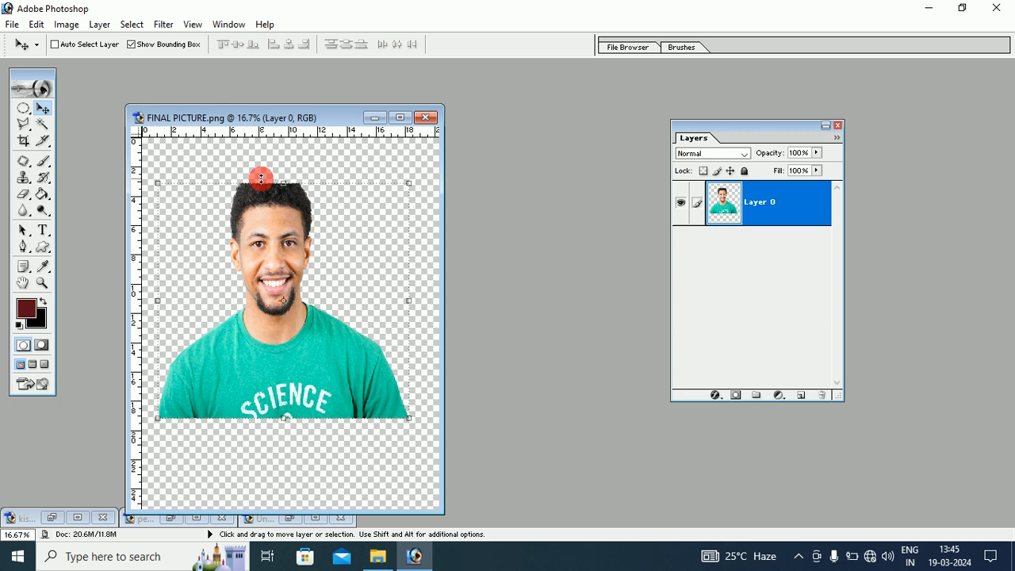
{"action": "left_click_drag", "start_coordinate": [247, 122], "coordinate": [356, 126]}
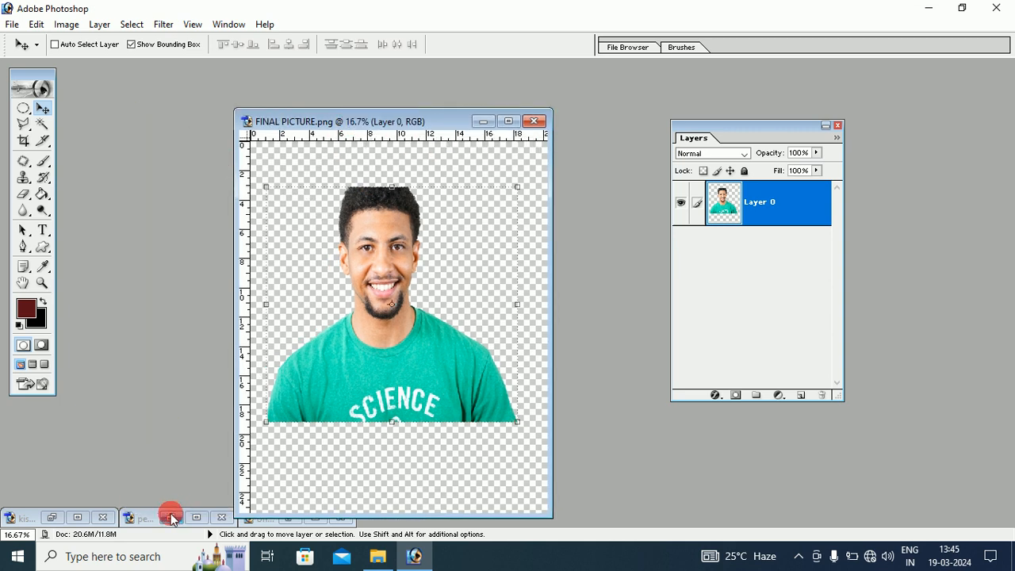
Step: Restore the original T-shirt photo beside FINAL PICTURE.png and copy the cutout into the photo's upper-left corner as a new layer
{"action": "left_click", "coordinate": [170, 517]}
{"action": "left_click", "coordinate": [344, 121]}
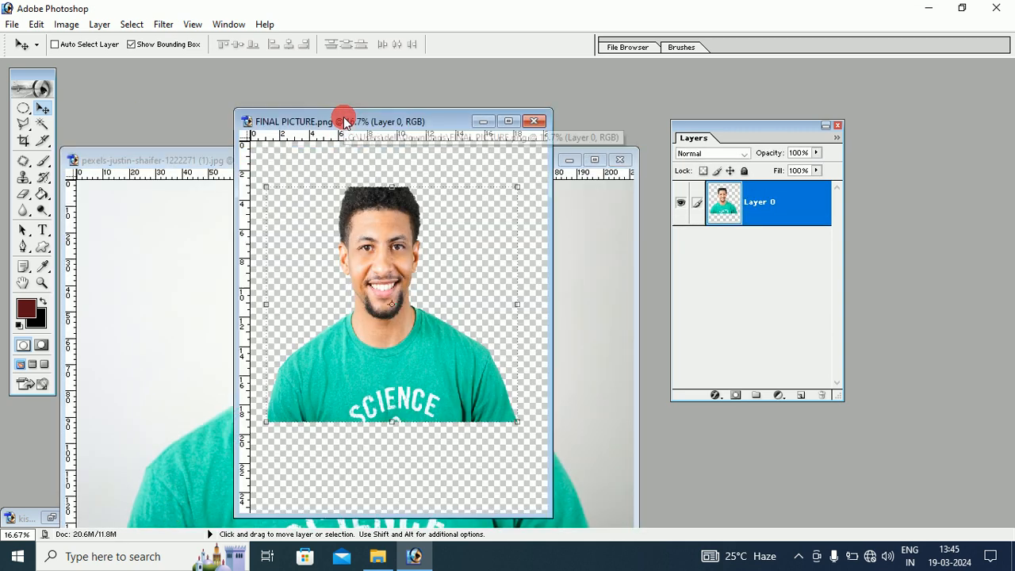
{"action": "left_click_drag", "start_coordinate": [344, 121], "coordinate": [436, 128]}
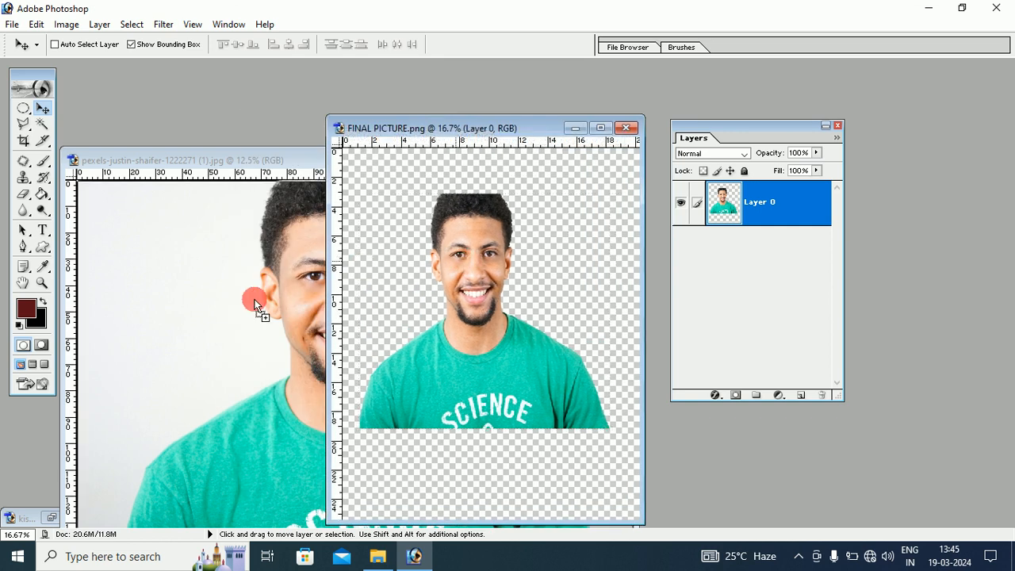
{"action": "left_click_drag", "start_coordinate": [255, 306], "coordinate": [256, 304]}
{"action": "left_click_drag", "start_coordinate": [195, 303], "coordinate": [174, 214]}
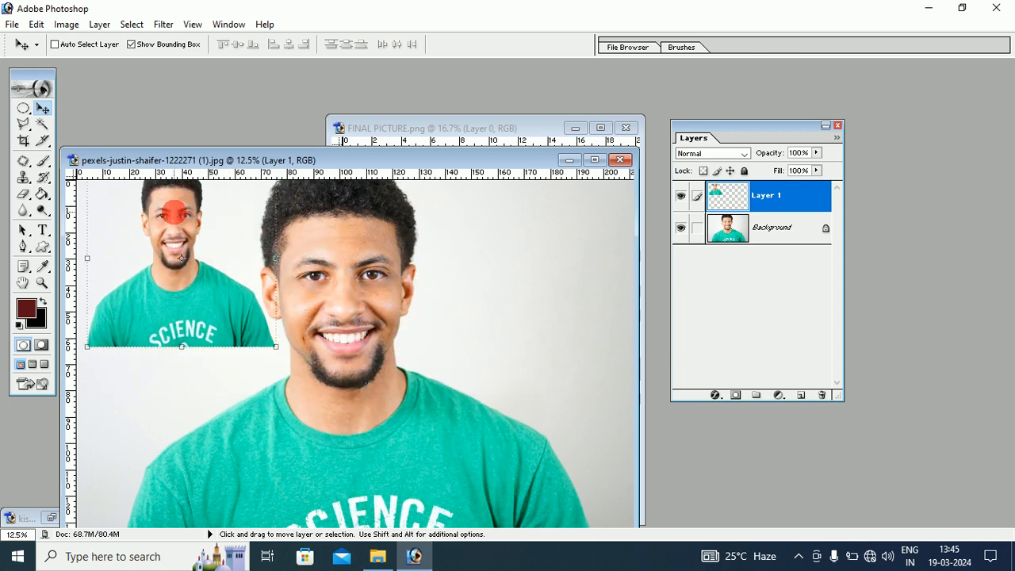
Step: Duplicate the small cutout layer into the upper-right corner of the original T-shirt photo
{"action": "left_click_drag", "start_coordinate": [178, 223], "coordinate": [523, 214], "text": "alt"}
{"action": "left_click", "coordinate": [503, 127]}
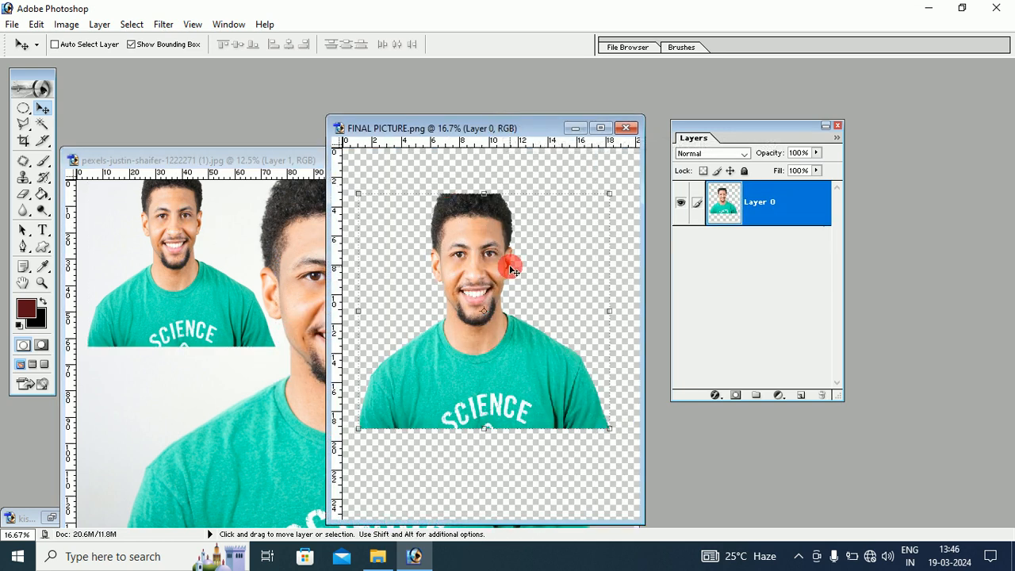
{"action": "left_click", "coordinate": [251, 238]}
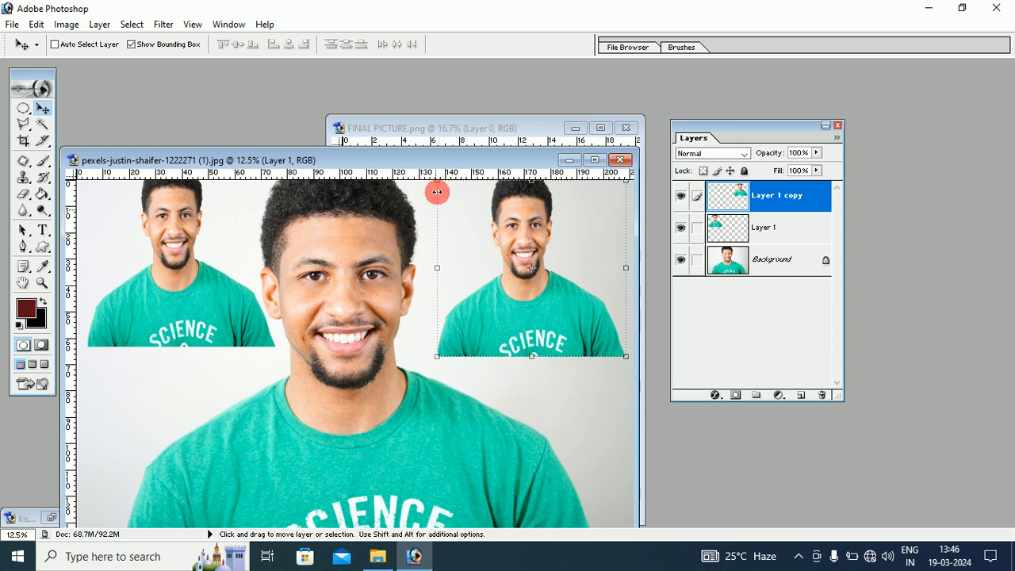
Step: Move the cutout upward on the FINAL PICTURE.png canvas and reposition that window over the original photo
{"action": "left_click", "coordinate": [446, 128]}
{"action": "left_click_drag", "start_coordinate": [487, 229], "coordinate": [485, 216]}
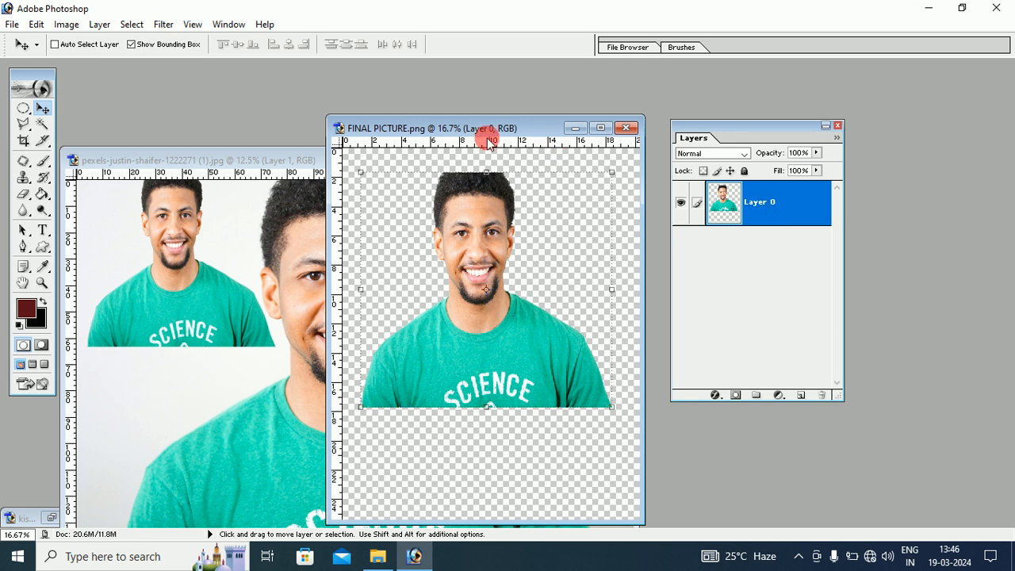
{"action": "left_click_drag", "start_coordinate": [484, 136], "coordinate": [413, 113]}
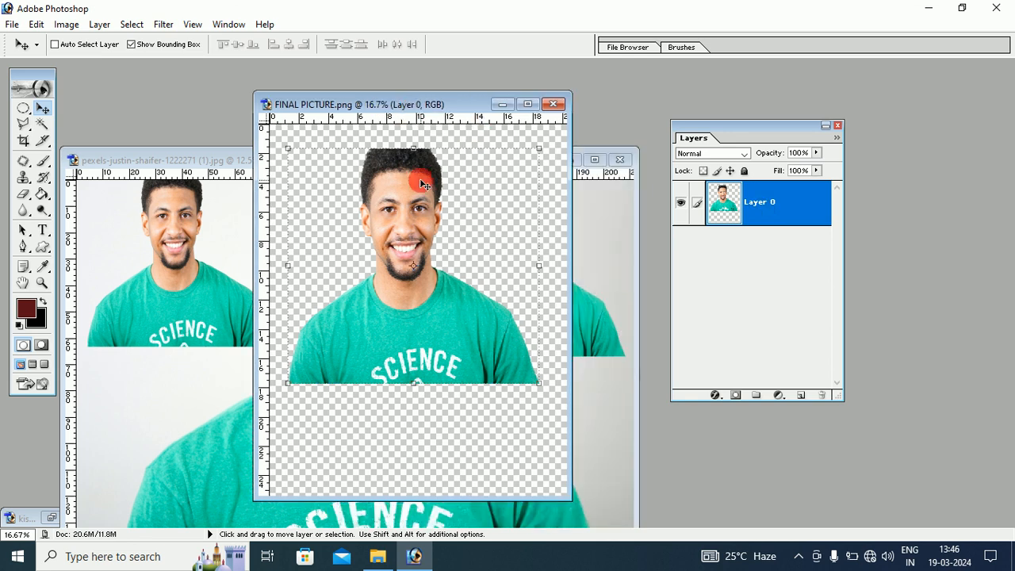